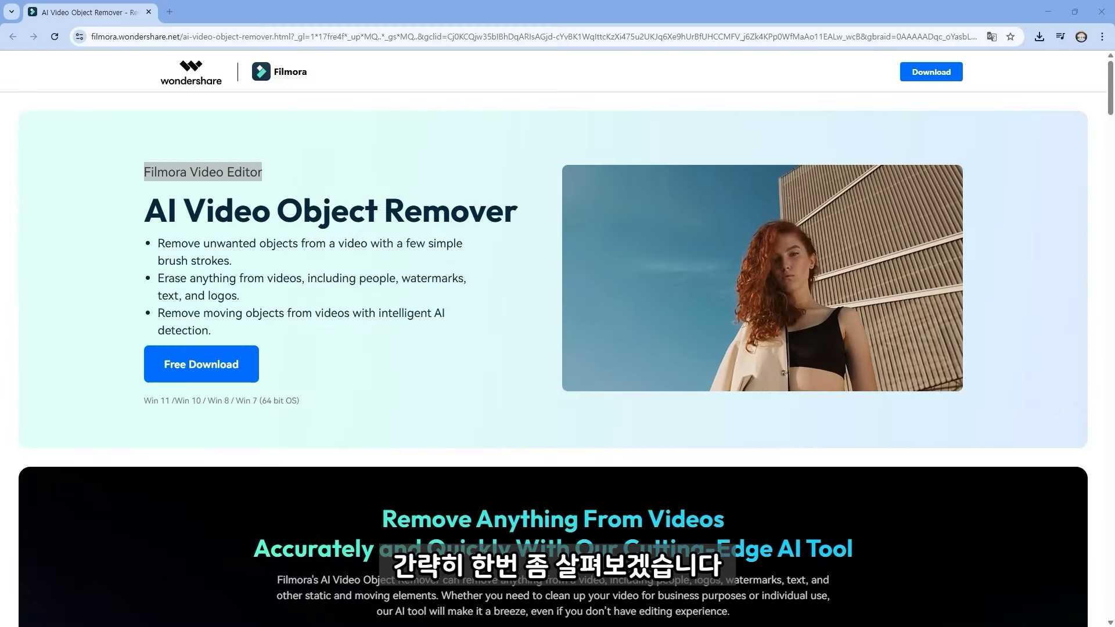
- Examine the AI Video Object Remover page and its People, Text, Logos and Watermark removal demos
{"action": "left_click", "coordinate": [192, 216]}
{"action": "left_click_drag", "start_coordinate": [192, 216], "coordinate": [536, 227]}
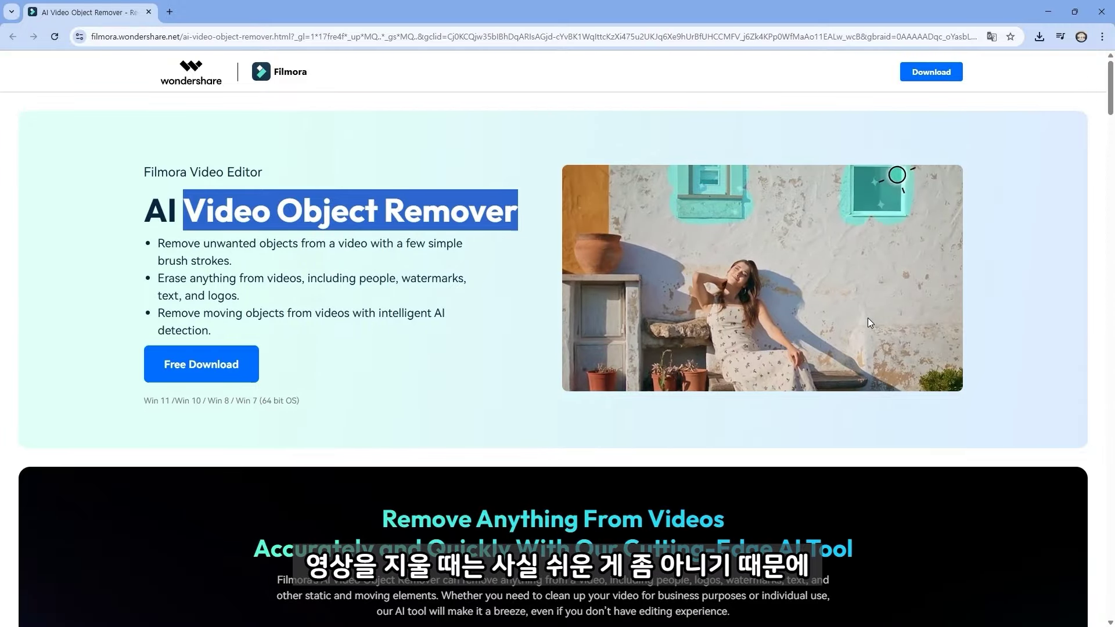
{"action": "scroll", "coordinate": [867, 320], "scroll_direction": "down", "scroll_amount": 7}
{"action": "scroll", "coordinate": [859, 355], "scroll_direction": "down", "scroll_amount": 2}
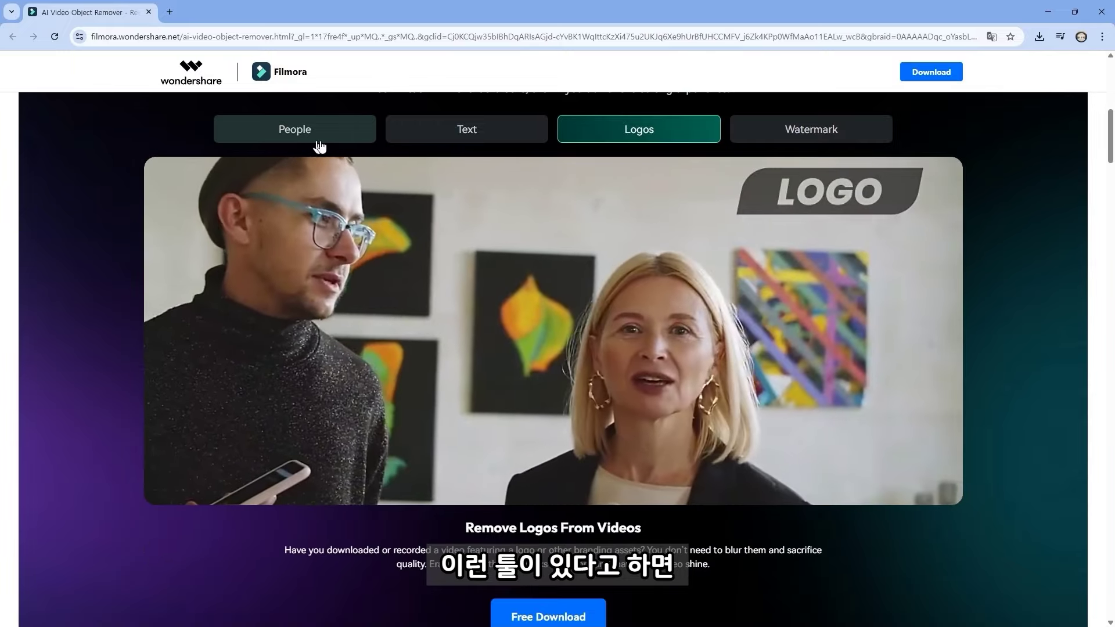
{"action": "left_click", "coordinate": [326, 139]}
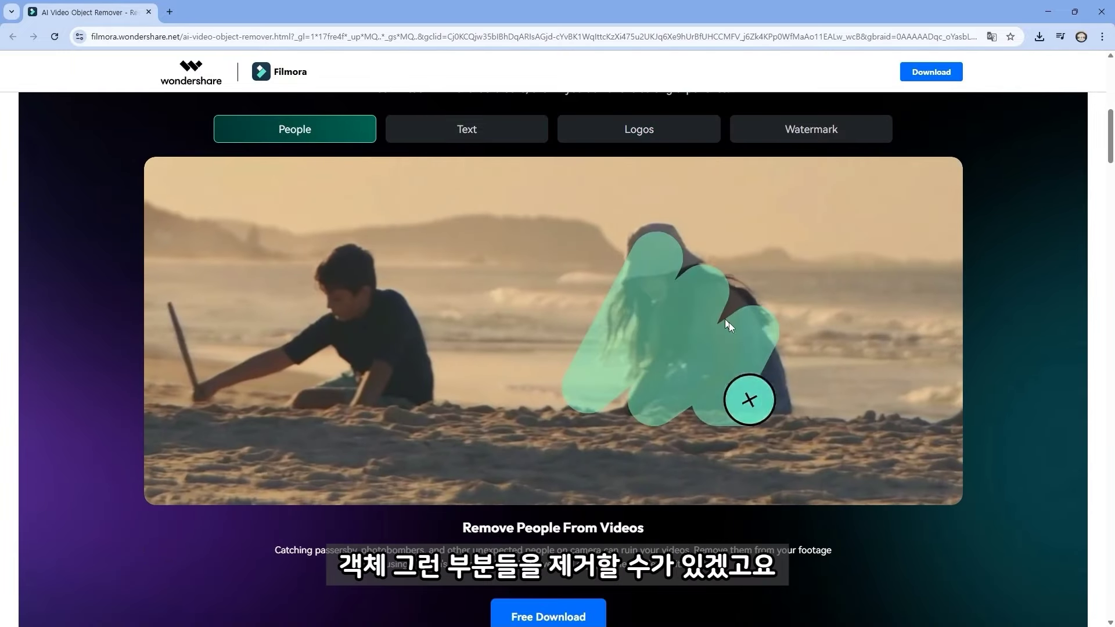
{"action": "left_click", "coordinate": [476, 147]}
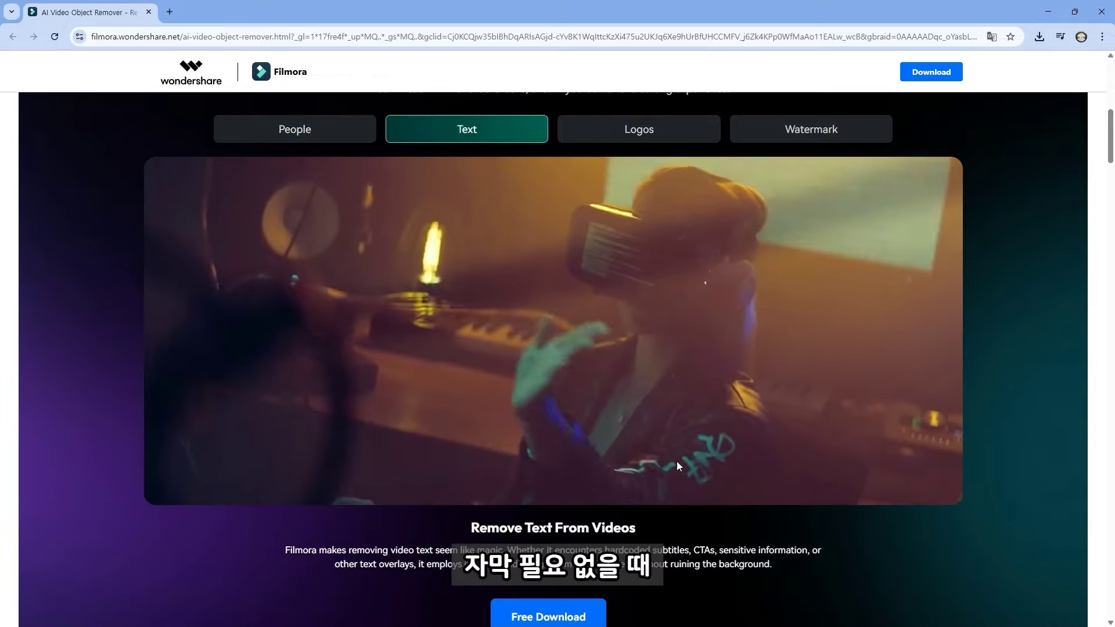
{"action": "left_click", "coordinate": [692, 140]}
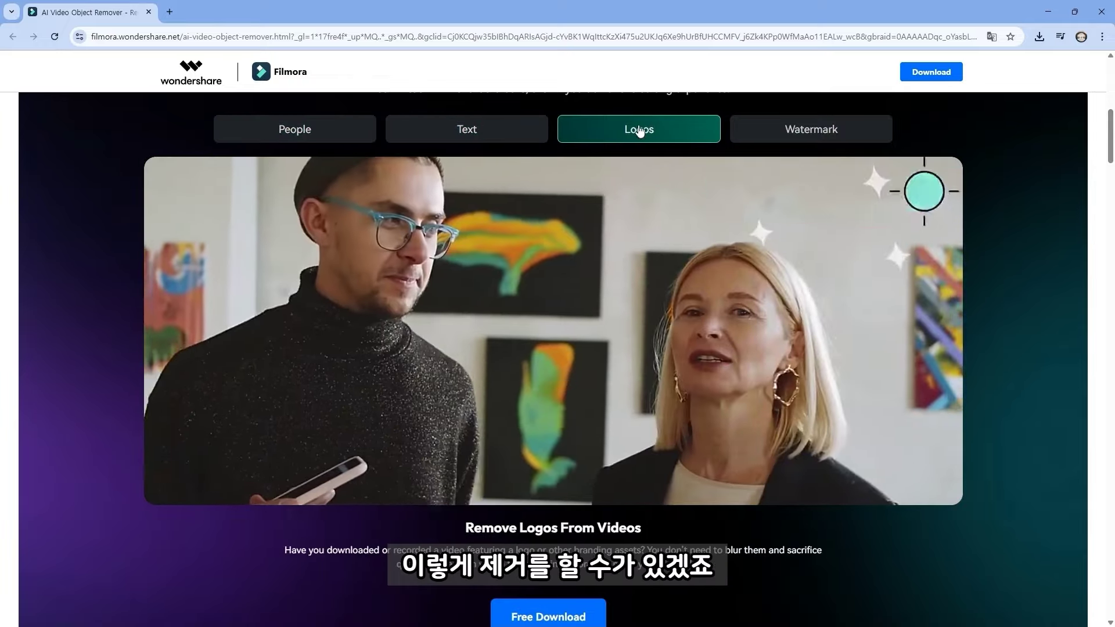
{"action": "left_click", "coordinate": [796, 131]}
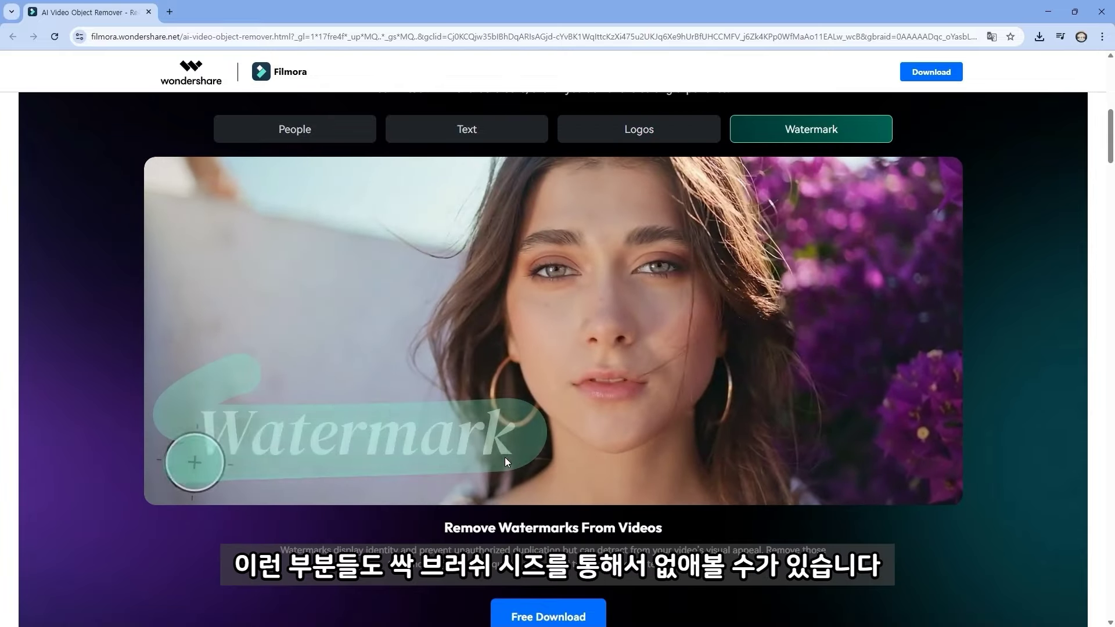
- Read through the page's advantages of video object removal and its before-and-after examples
{"action": "scroll", "coordinate": [796, 447], "scroll_direction": "down", "scroll_amount": 15}
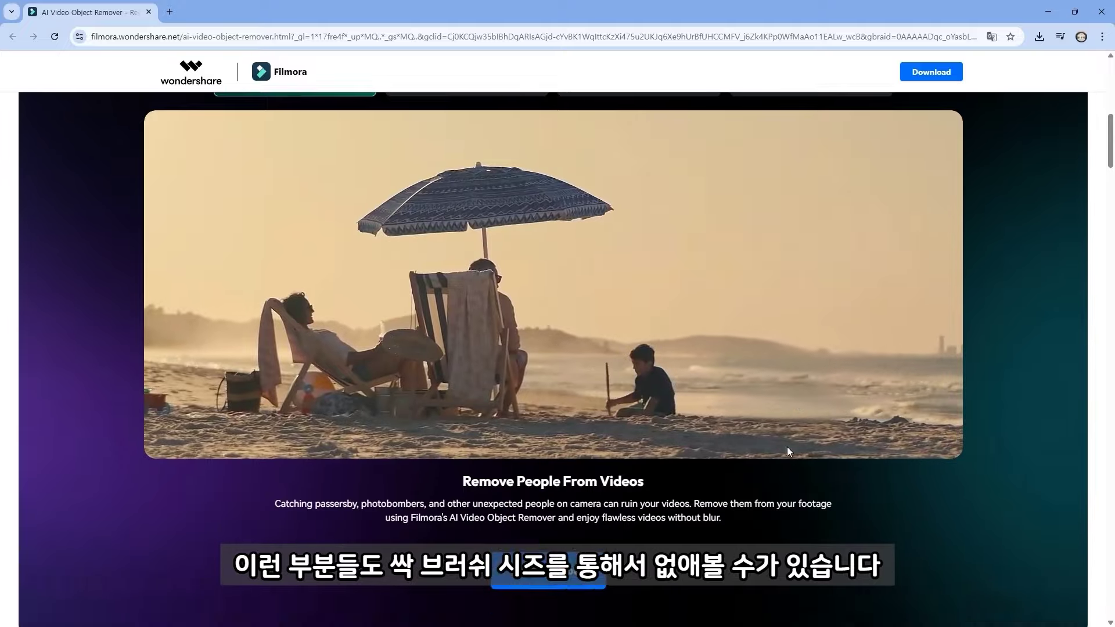
{"action": "scroll", "coordinate": [555, 347], "scroll_direction": "down", "scroll_amount": 2}
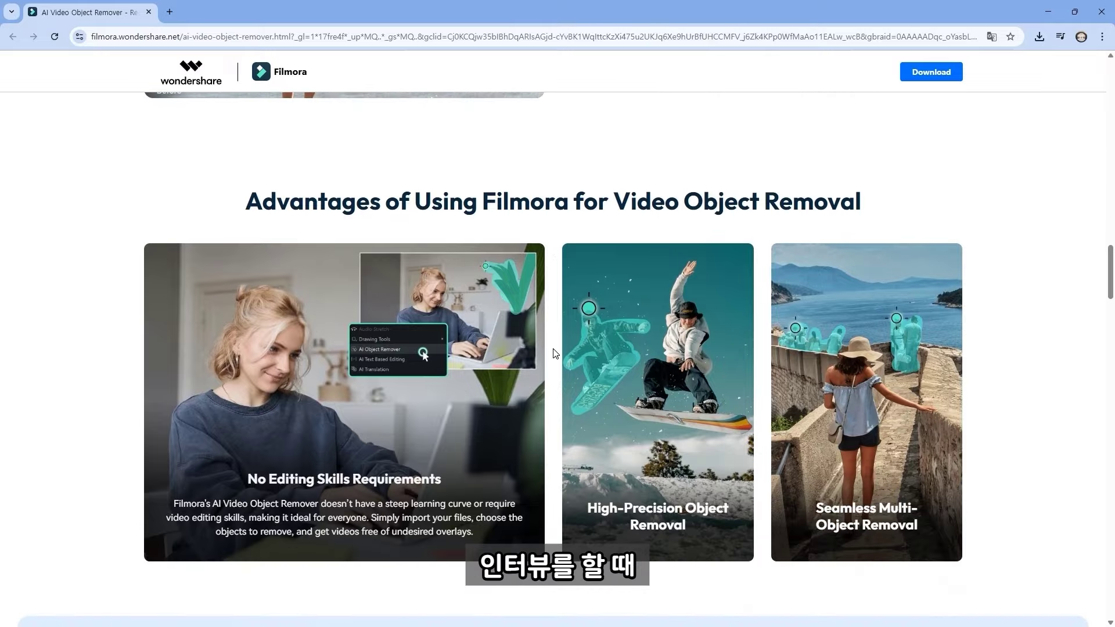
{"action": "mouse_move", "coordinate": [574, 352]}
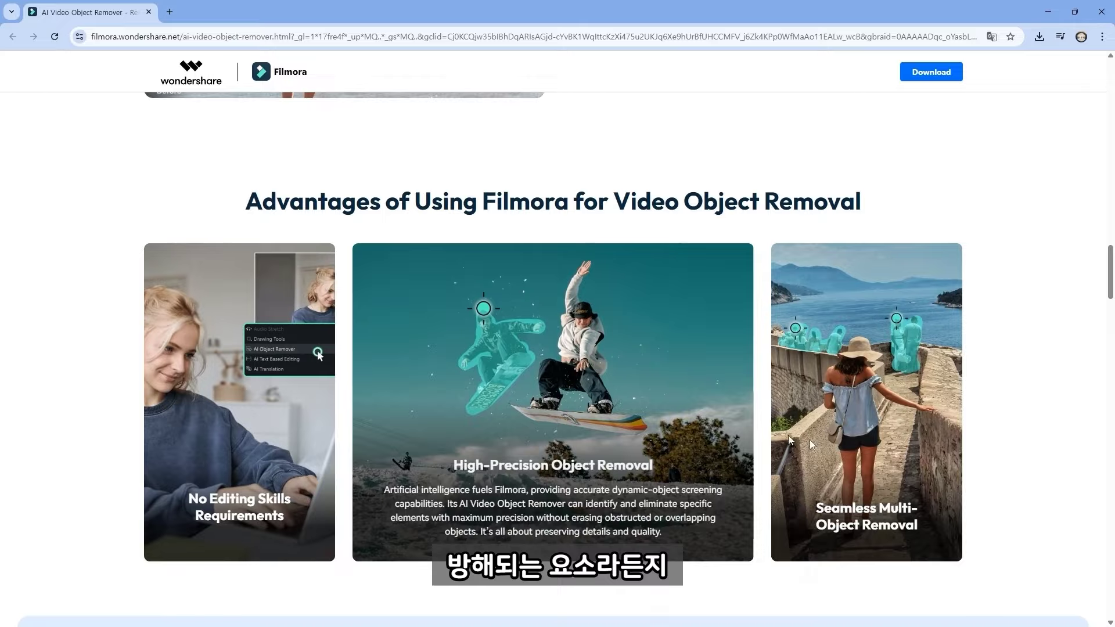
{"action": "mouse_move", "coordinate": [737, 336]}
{"action": "scroll", "coordinate": [737, 468], "scroll_direction": "down", "scroll_amount": 5}
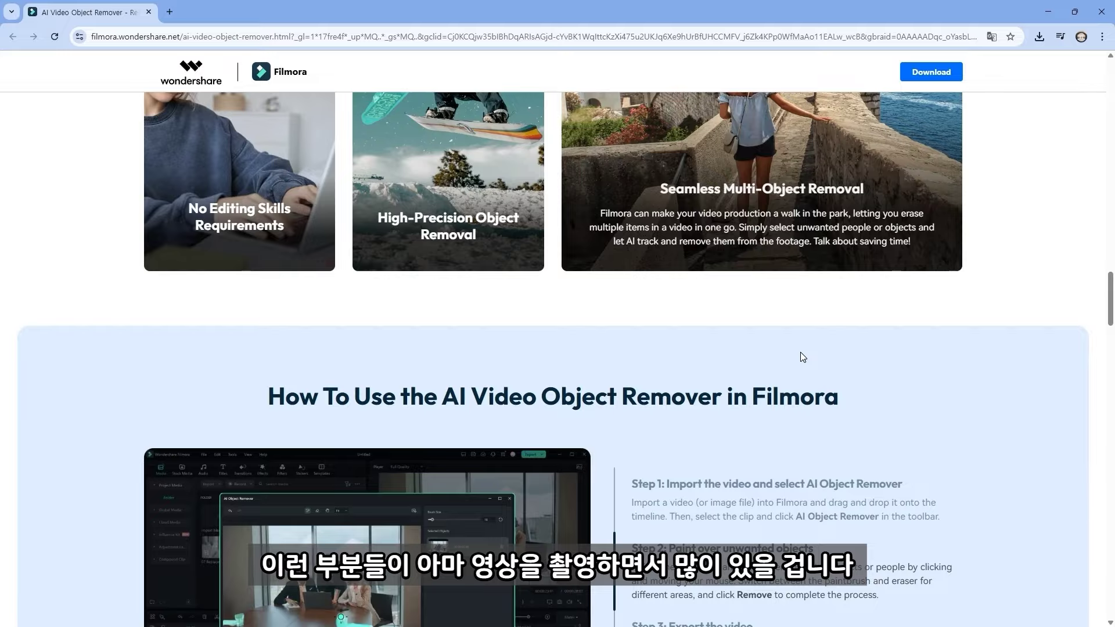
{"action": "scroll", "coordinate": [840, 356], "scroll_direction": "up", "scroll_amount": 6}
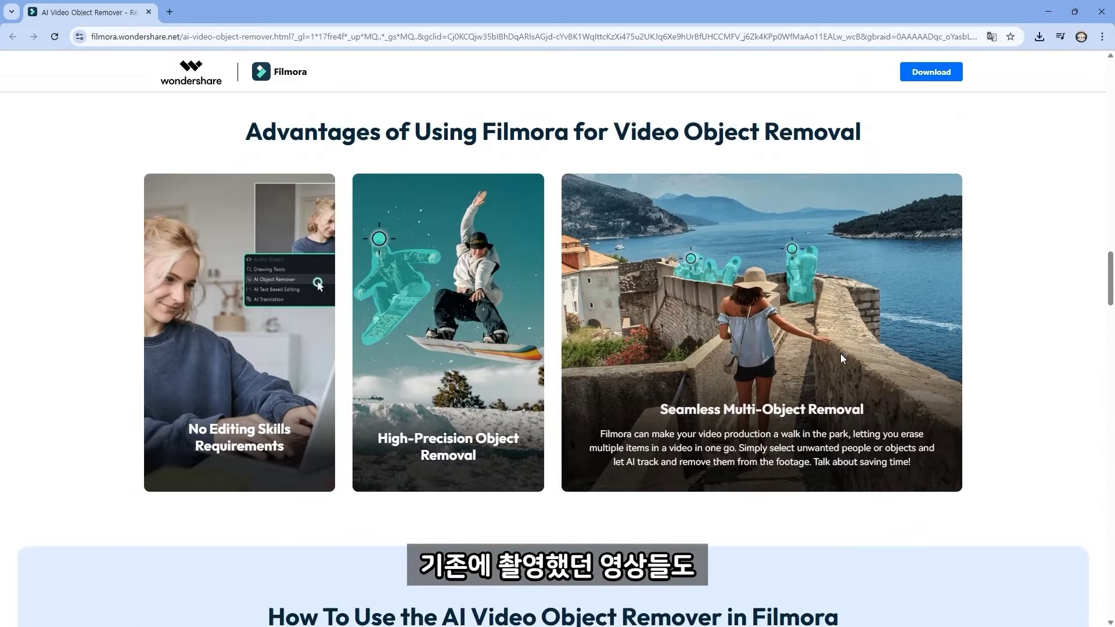
{"action": "scroll", "coordinate": [859, 363], "scroll_direction": "up", "scroll_amount": 8}
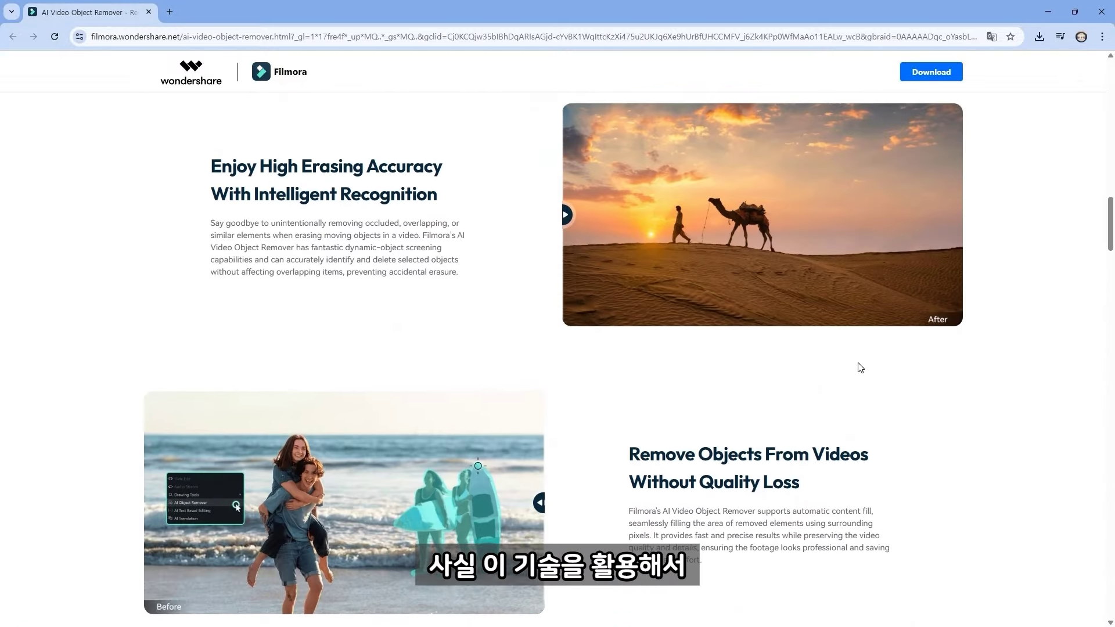
{"action": "scroll", "coordinate": [848, 366], "scroll_direction": "up", "scroll_amount": 5}
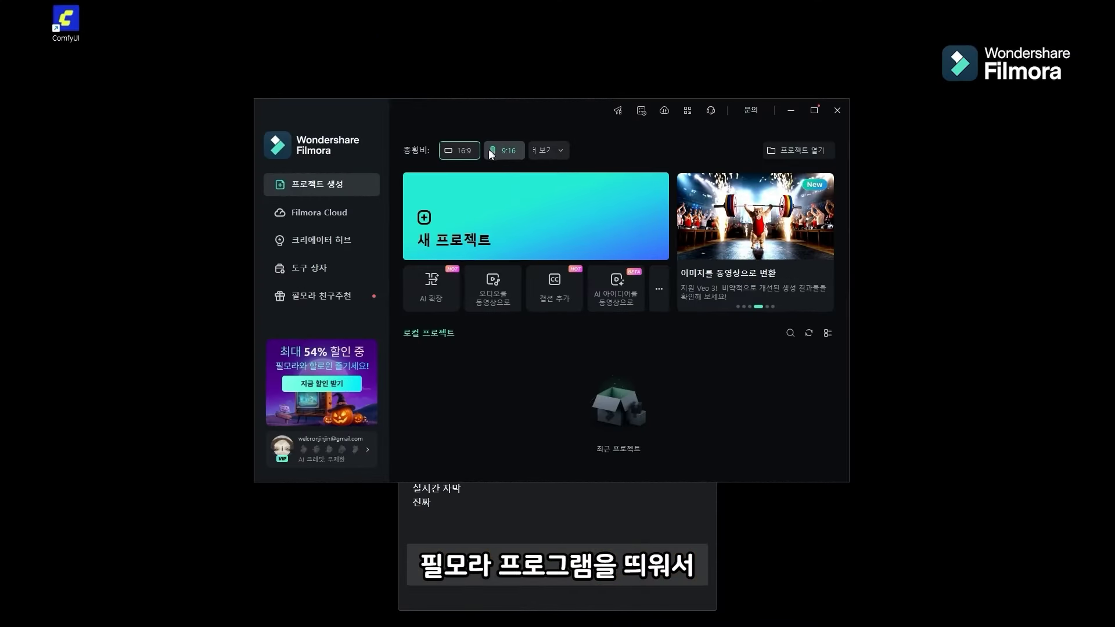
- Switch to Wondershare Filmora and create a new project with a 16:9 aspect ratio
{"action": "left_click", "coordinate": [498, 150]}
{"action": "left_click", "coordinate": [462, 151]}
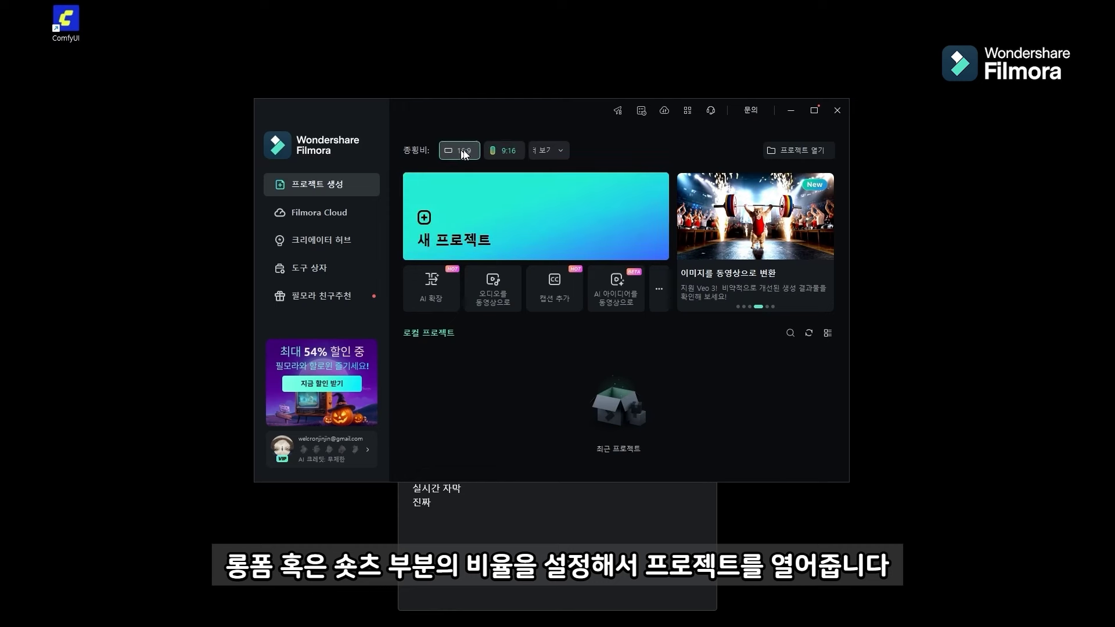
{"action": "left_click", "coordinate": [468, 218]}
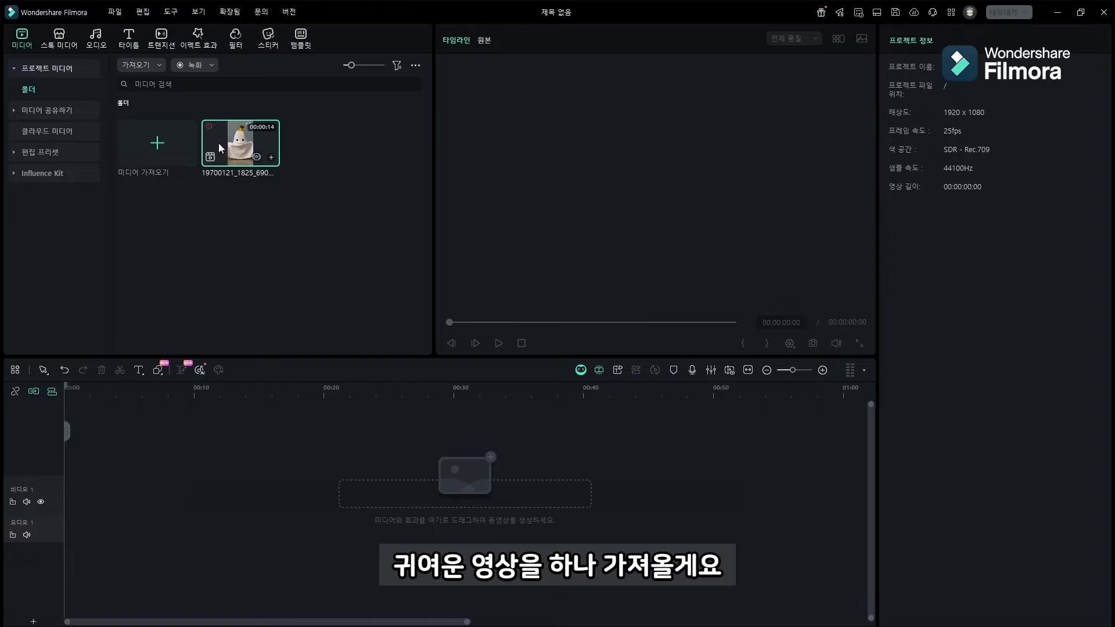
- Place the imported clip at the start of video track 1, keeping its 704x1280 30fps source settings, and play its opening
{"action": "left_click_drag", "start_coordinate": [218, 143], "coordinate": [133, 488]}
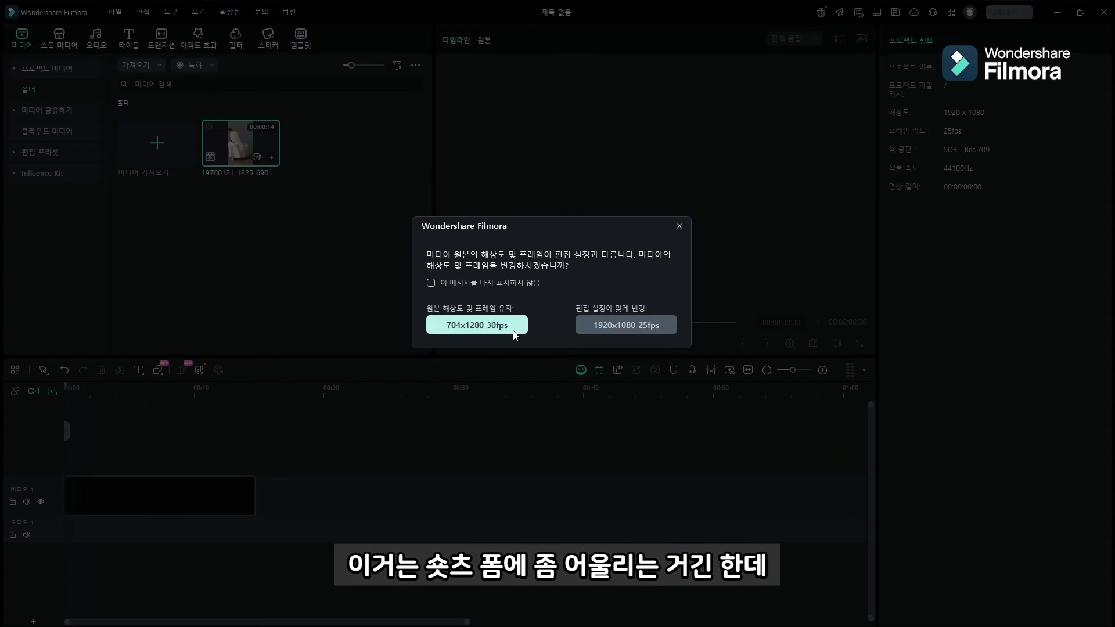
{"action": "left_click", "coordinate": [476, 322]}
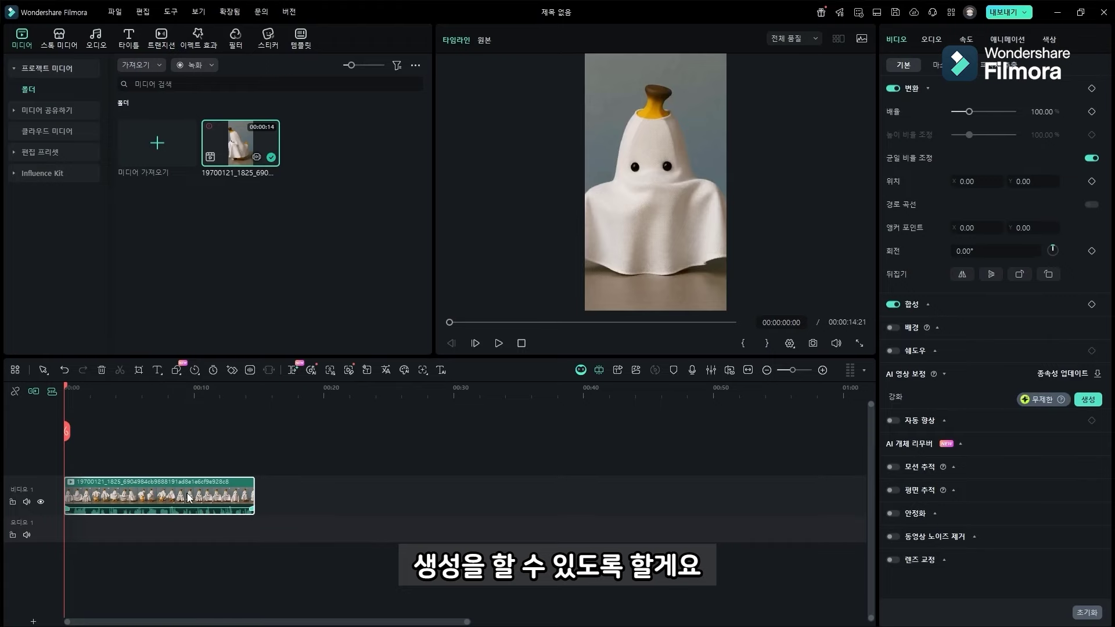
{"action": "key", "text": "space"}
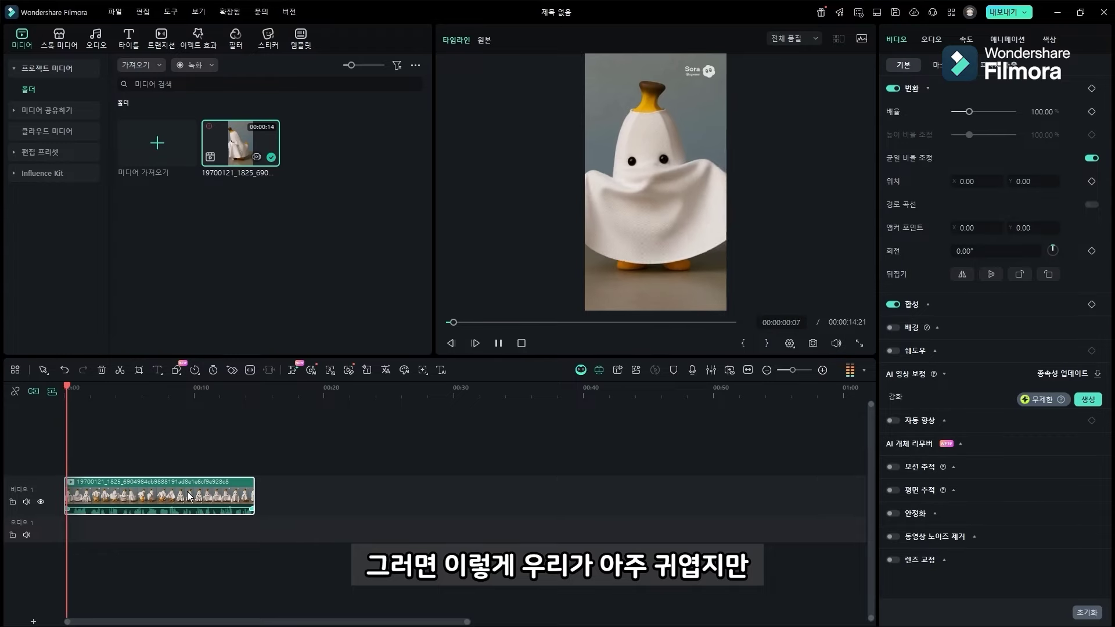
{"action": "key", "text": "space"}
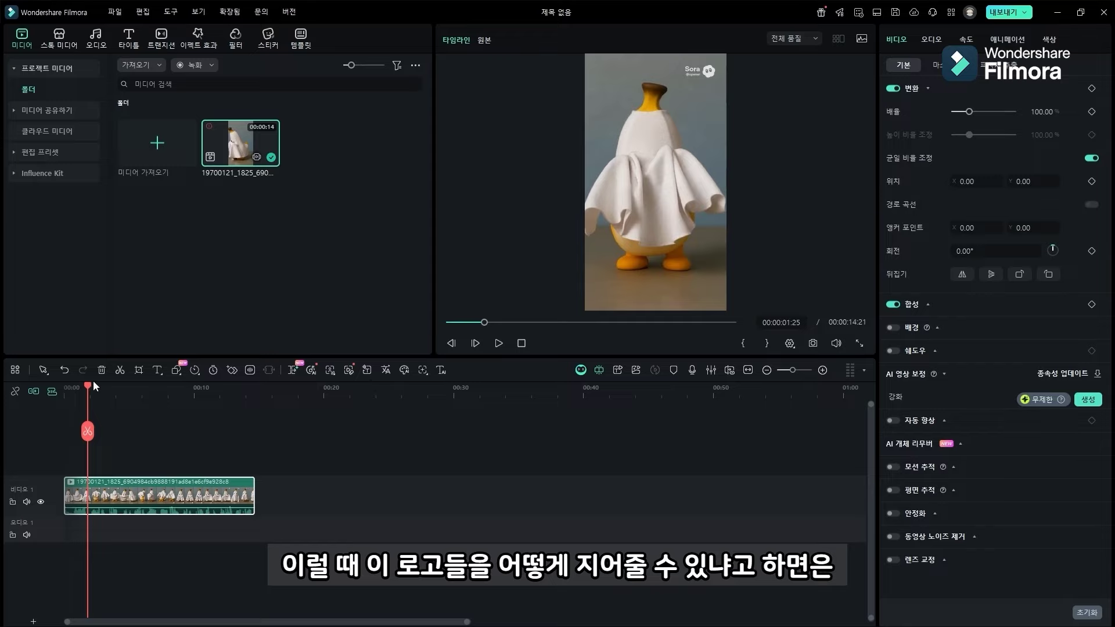
- Open the timeline clip in the AI Object Remover and go to 00:00:01:06, where the Sora logo is in the upper-right corner
{"action": "mouse_move", "coordinate": [88, 385]}
{"action": "left_mouse_down"}
{"action": "mouse_move", "coordinate": [219, 387]}
{"action": "mouse_move", "coordinate": [96, 387]}
{"action": "left_mouse_up"}
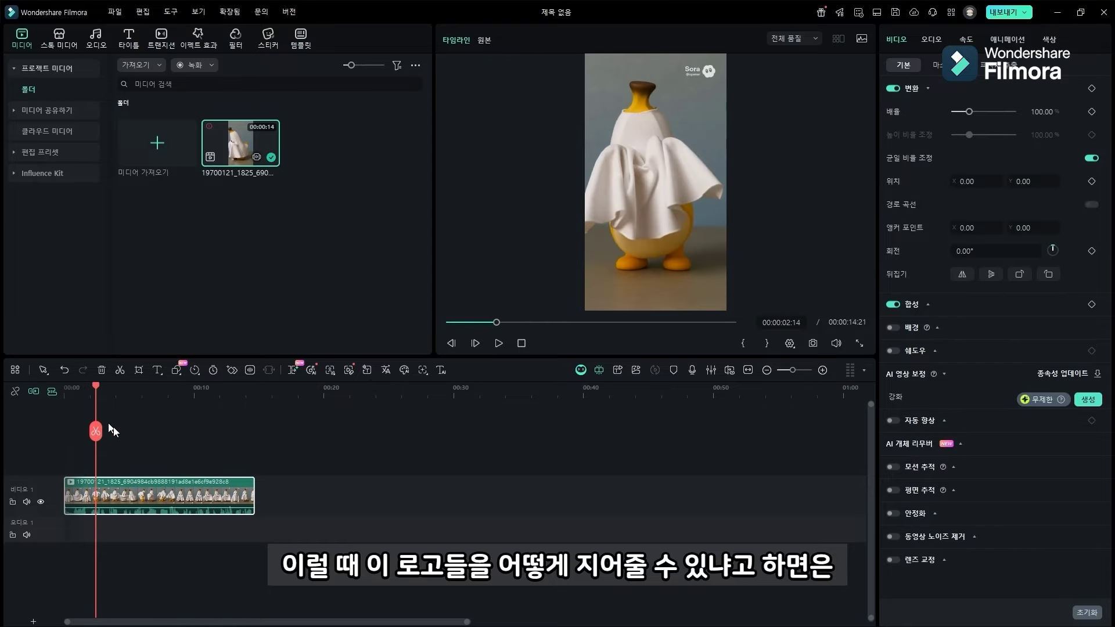
{"action": "right_click", "coordinate": [175, 485]}
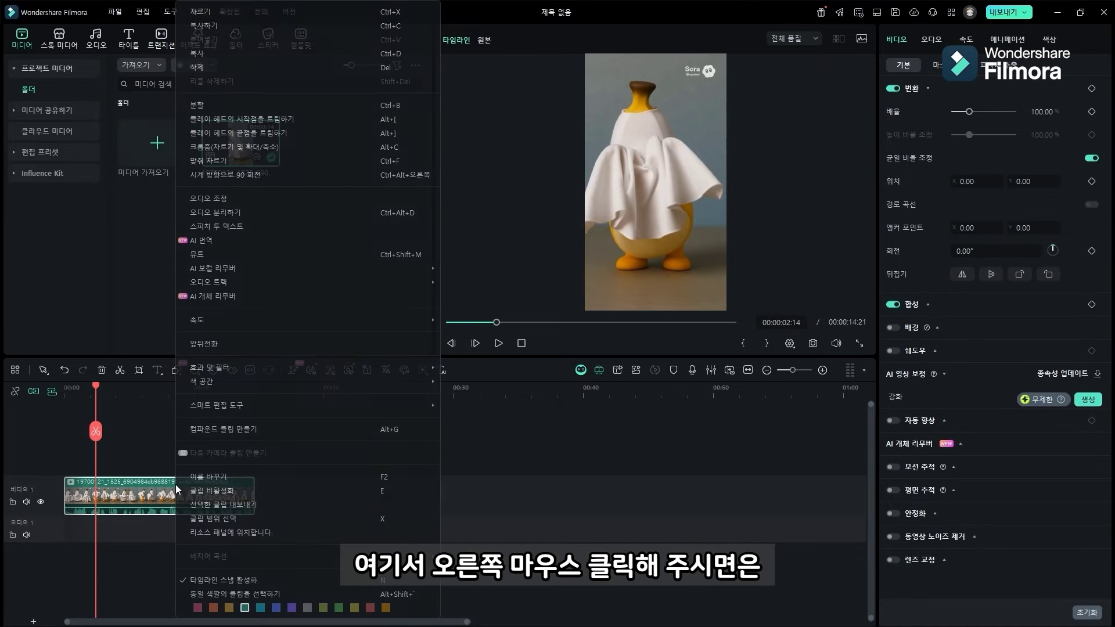
{"action": "left_click", "coordinate": [219, 298]}
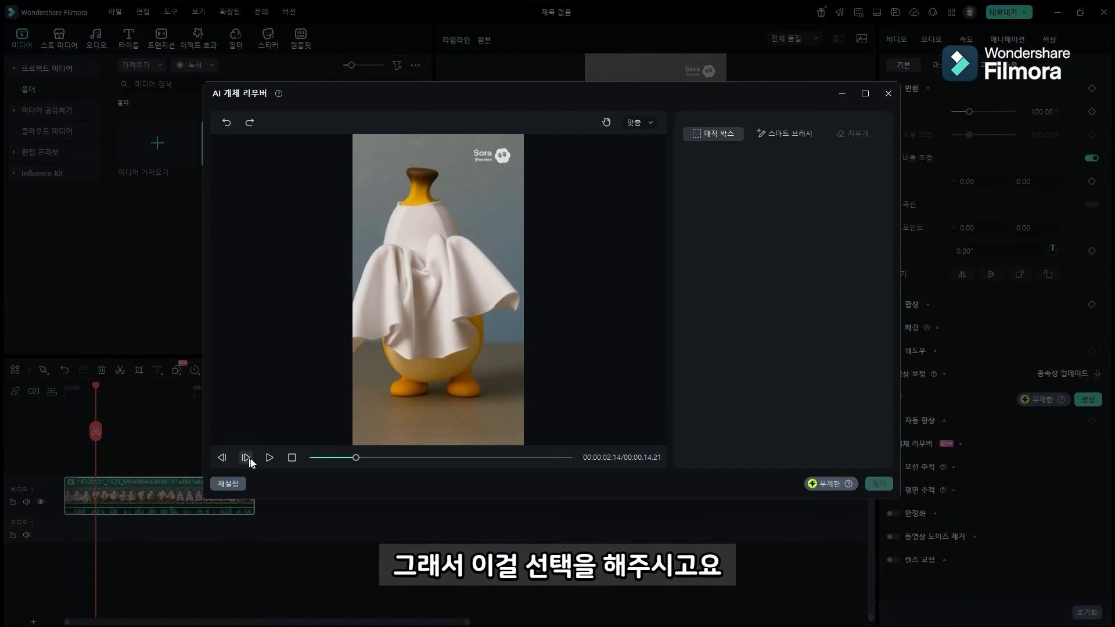
{"action": "mouse_move", "coordinate": [356, 457]}
{"action": "left_mouse_down"}
{"action": "mouse_move", "coordinate": [316, 458]}
{"action": "mouse_move", "coordinate": [334, 458]}
{"action": "left_mouse_up"}
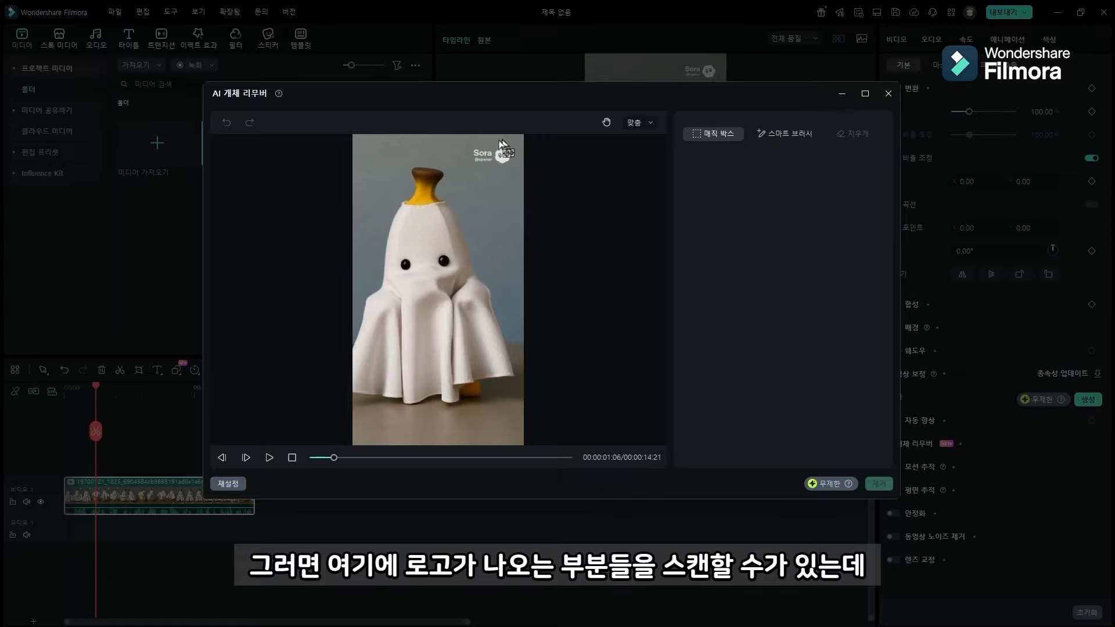
{"action": "left_click_drag", "start_coordinate": [480, 149], "coordinate": [487, 159]}
{"action": "left_click", "coordinate": [791, 135]}
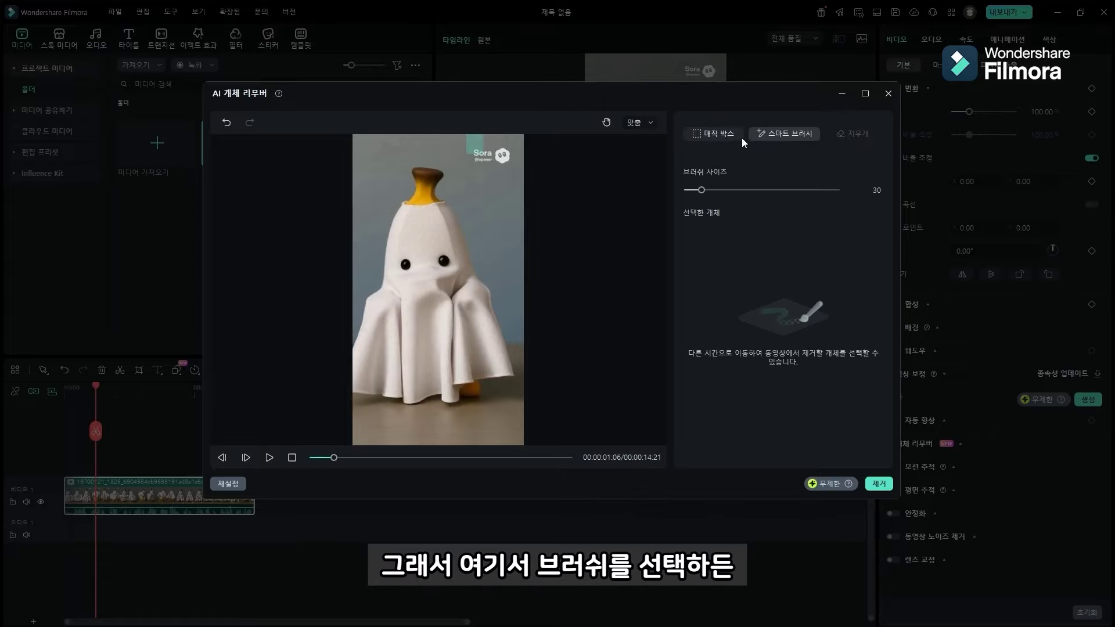
{"action": "left_click", "coordinate": [716, 136]}
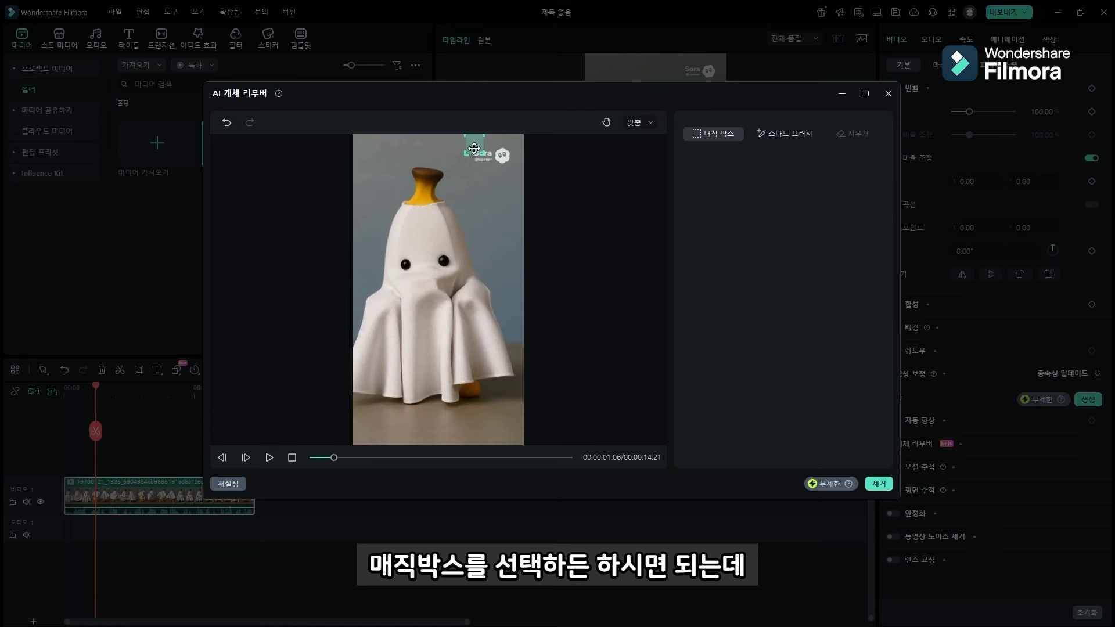
{"action": "key", "text": "ctrl+z"}
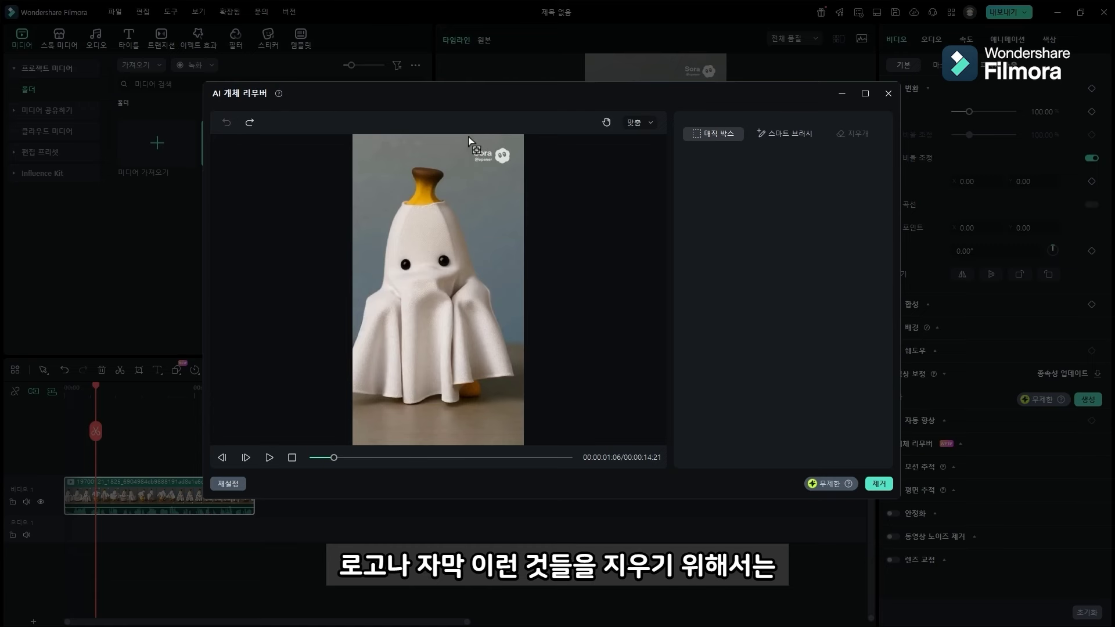
- Cover the Sora logo with fitted magic boxes at the frame's upper right, middle left at 00:00:05:26 and lower right at 00:00:10:01
{"action": "left_click_drag", "start_coordinate": [480, 154], "coordinate": [521, 175]}
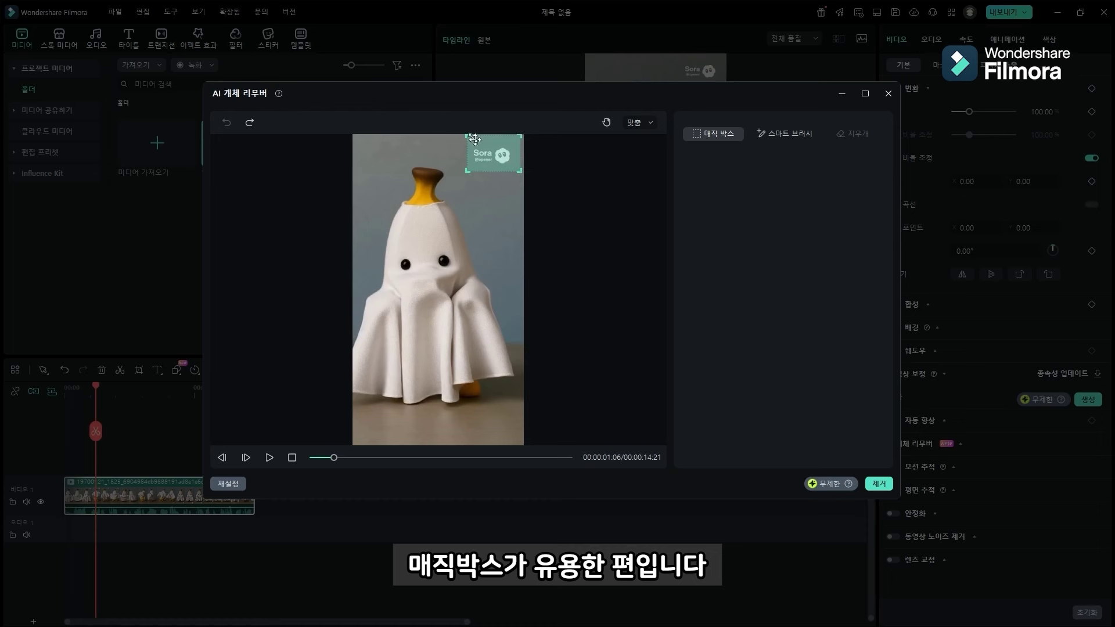
{"action": "left_click_drag", "start_coordinate": [466, 136], "coordinate": [468, 165]}
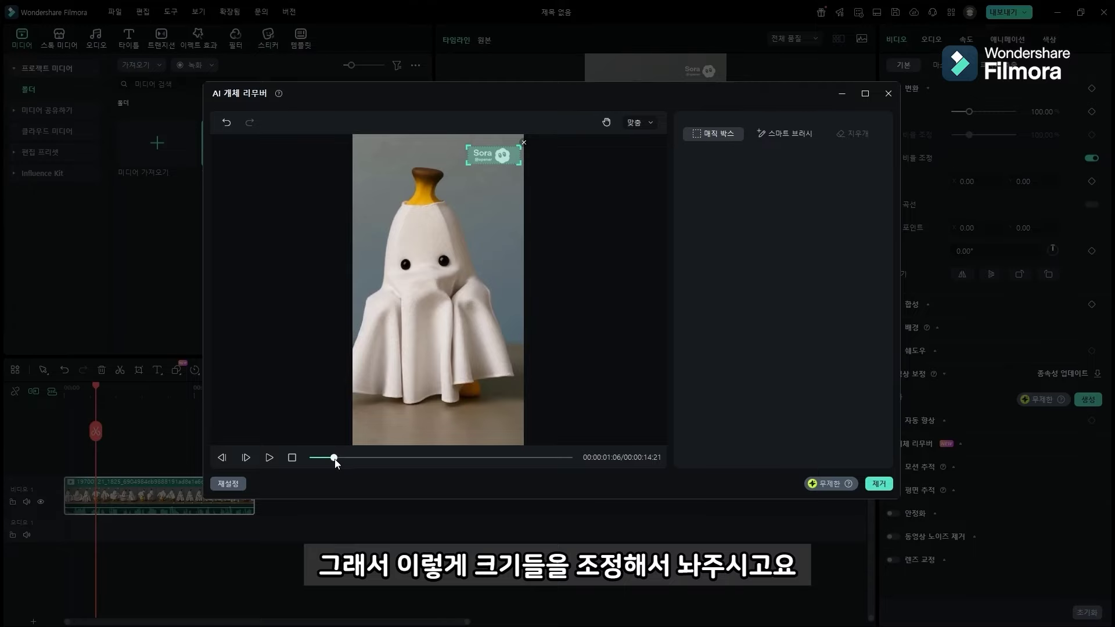
{"action": "left_click_drag", "start_coordinate": [335, 460], "coordinate": [415, 465]}
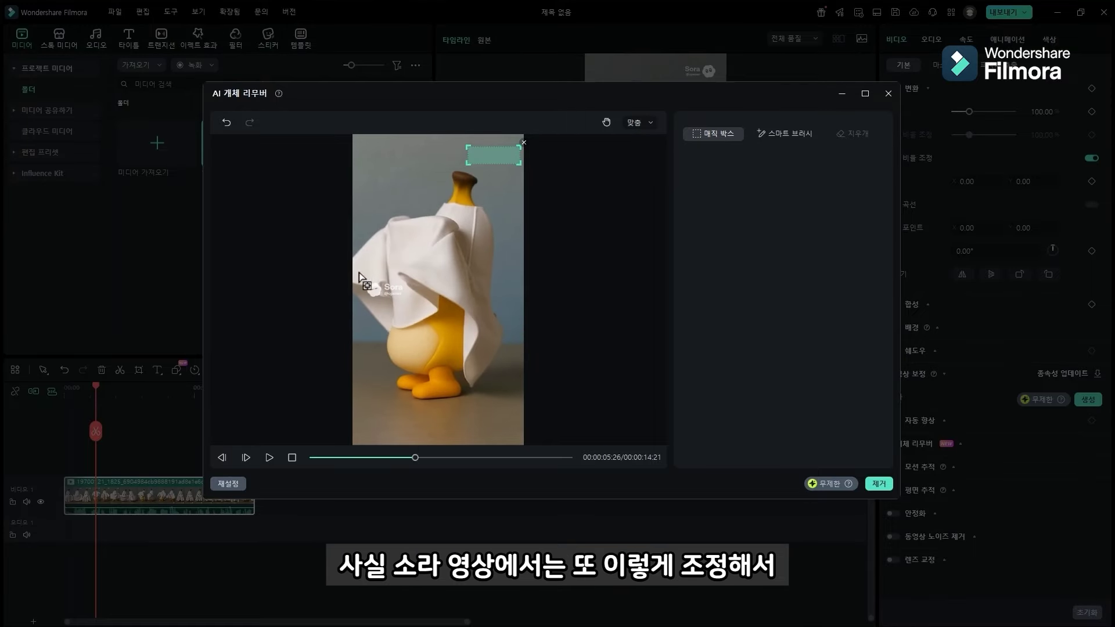
{"action": "left_click_drag", "start_coordinate": [364, 276], "coordinate": [409, 295]}
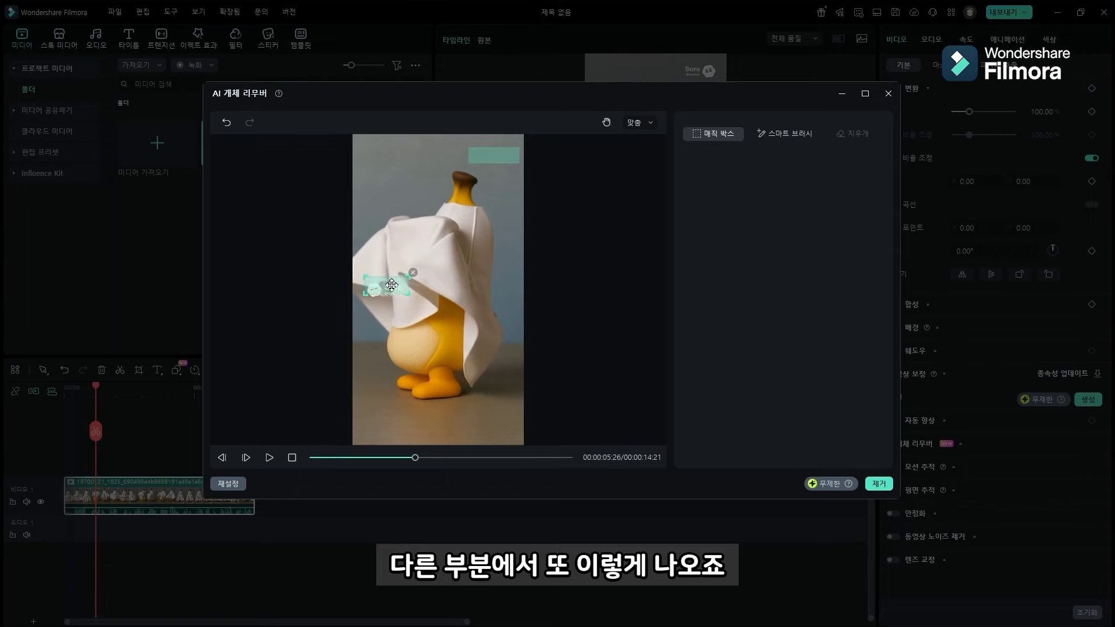
{"action": "left_click_drag", "start_coordinate": [415, 459], "coordinate": [488, 458]}
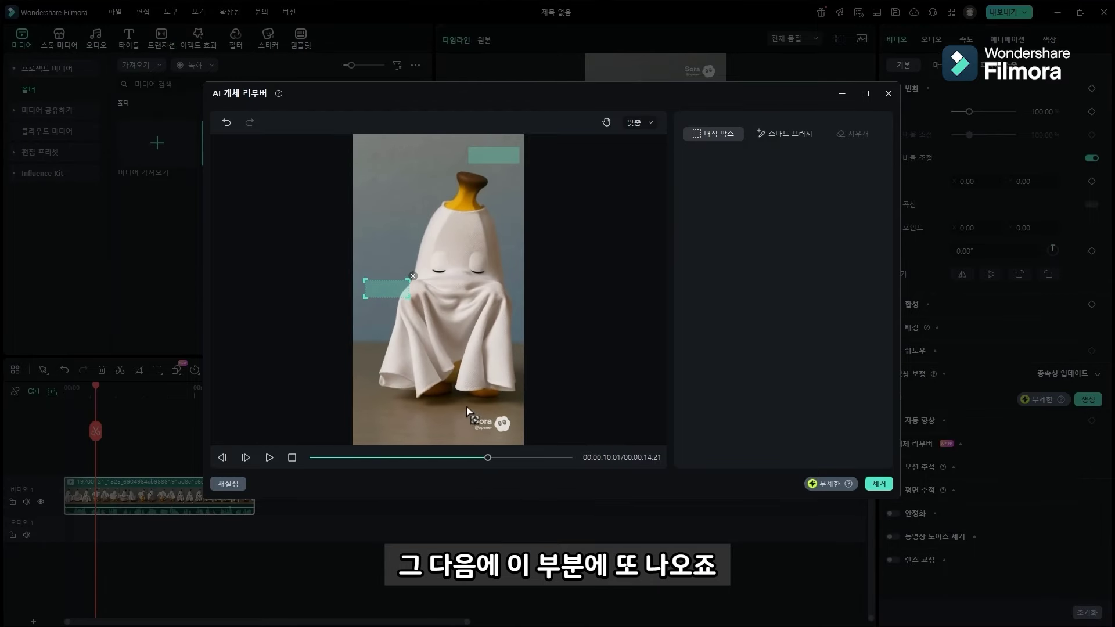
{"action": "left_click_drag", "start_coordinate": [466, 404], "coordinate": [506, 434]}
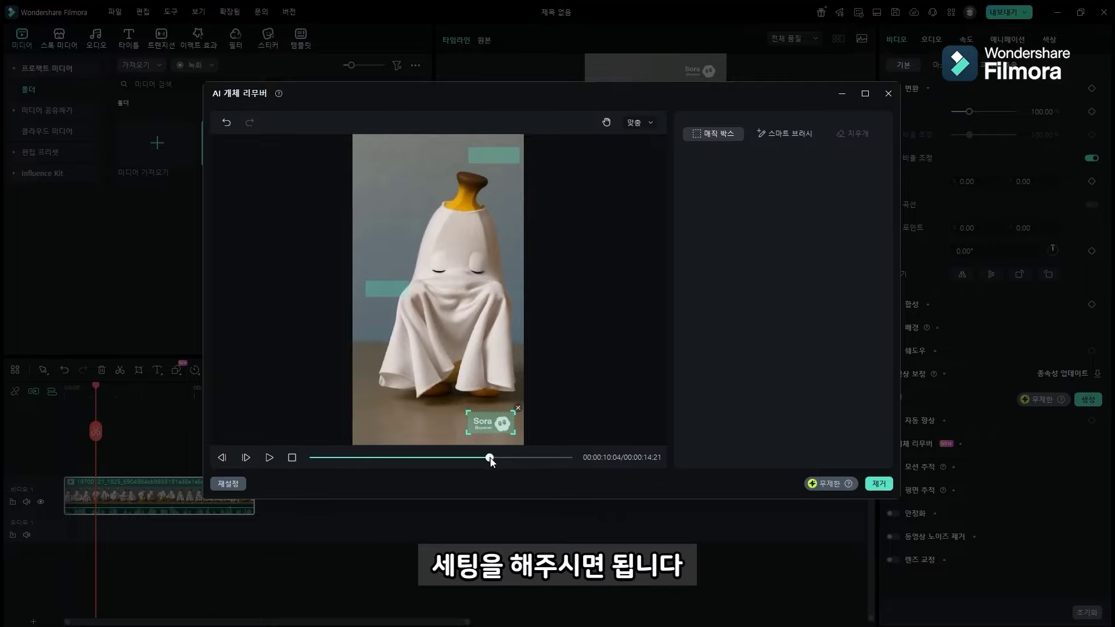
- Check the logo coverage near the clip's end at 00:00:14:16 and run the removal on the boxed areas
{"action": "left_click_drag", "start_coordinate": [491, 458], "coordinate": [567, 468]}
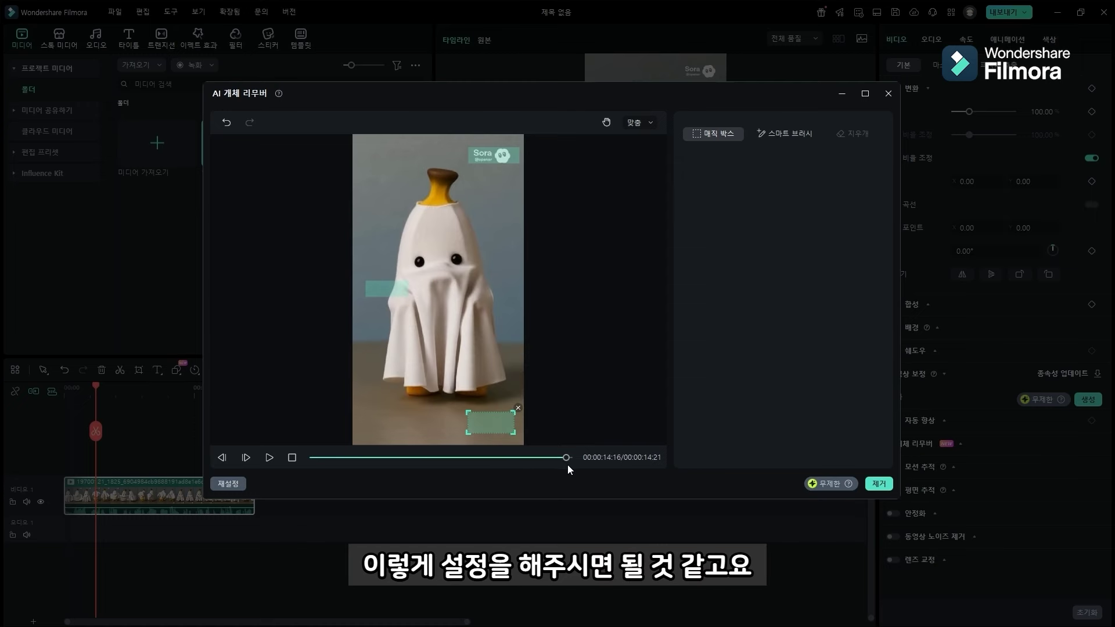
{"action": "left_click", "coordinate": [877, 484]}
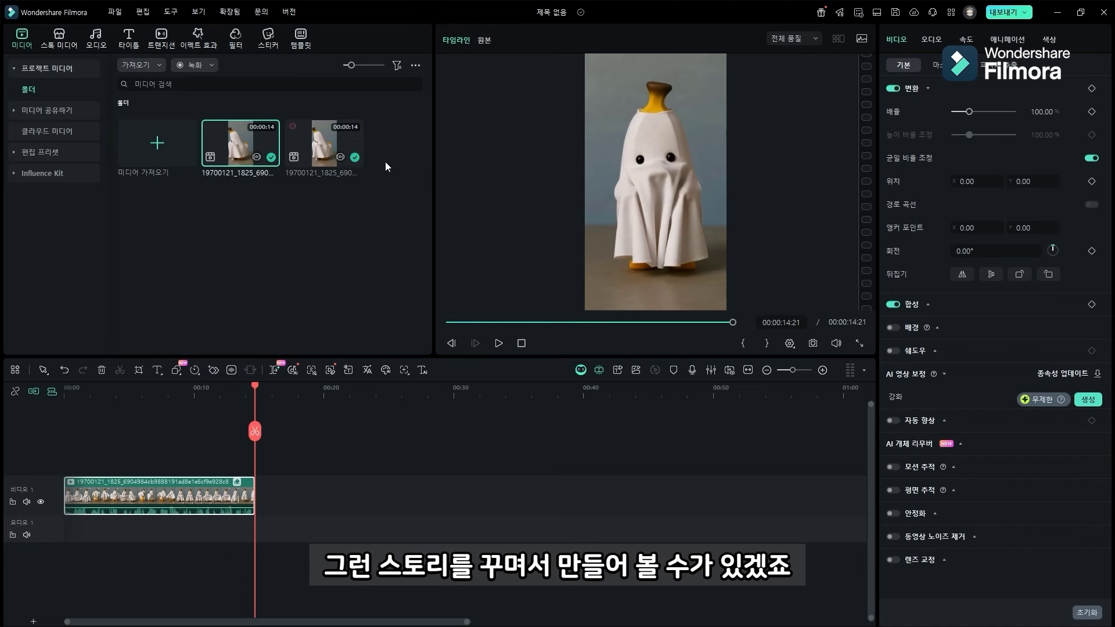
- Preview the second clip in the project media to examine it for the Sora logo
{"action": "double_click", "coordinate": [347, 148]}
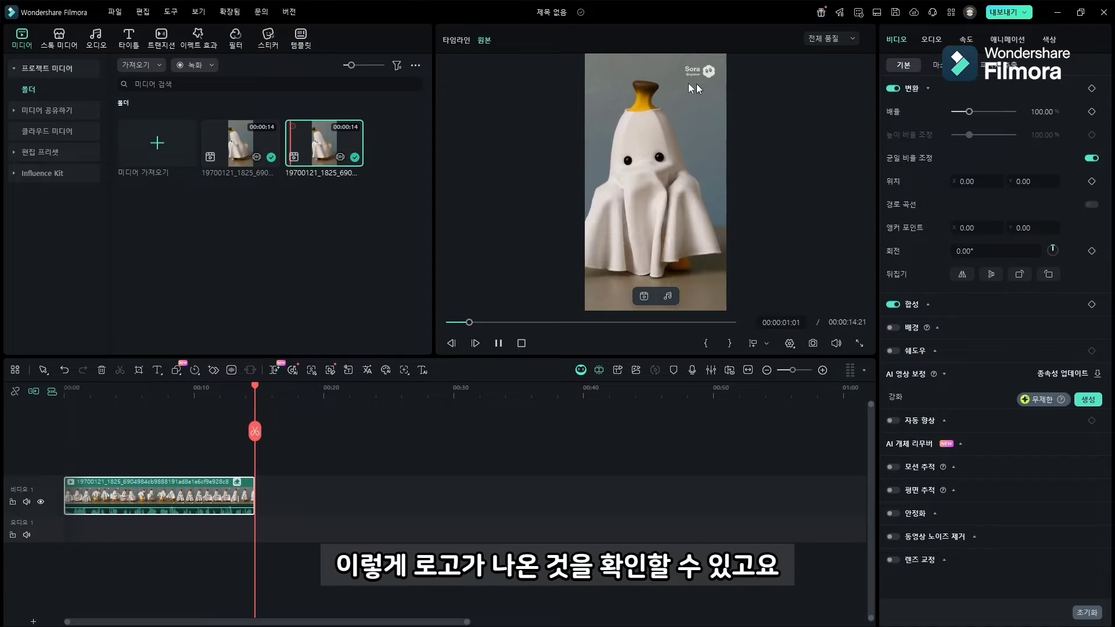
- Preview the first clip in the project media near its start to compare its logo area with the other clip, and return to the timeline
{"action": "left_click", "coordinate": [238, 136]}
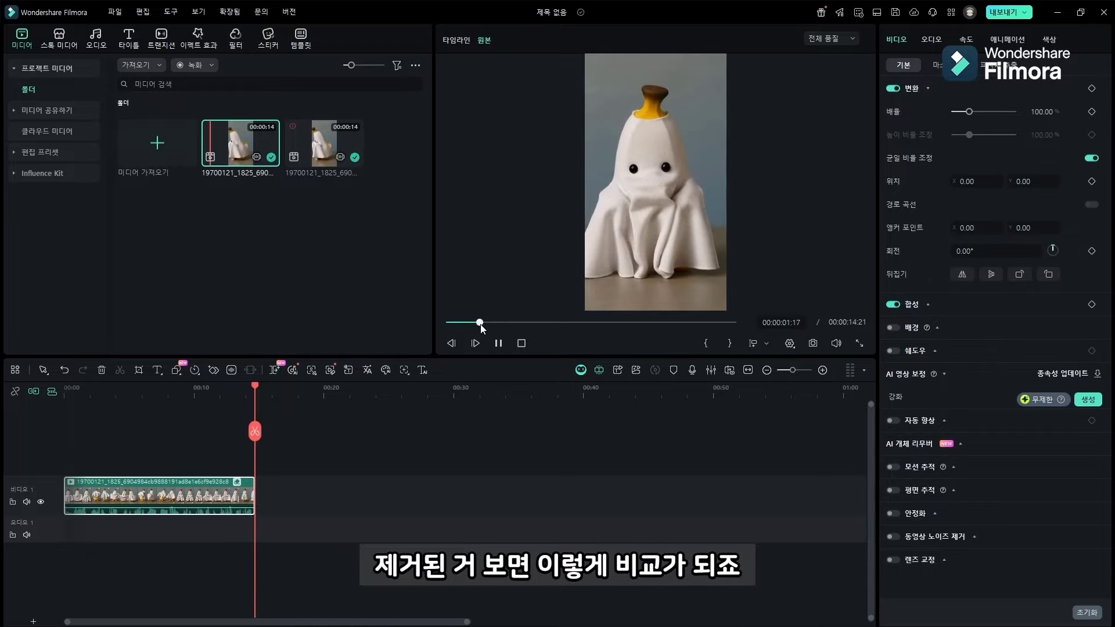
{"action": "left_click_drag", "start_coordinate": [472, 323], "coordinate": [441, 323]}
{"action": "left_click", "coordinate": [619, 454]}
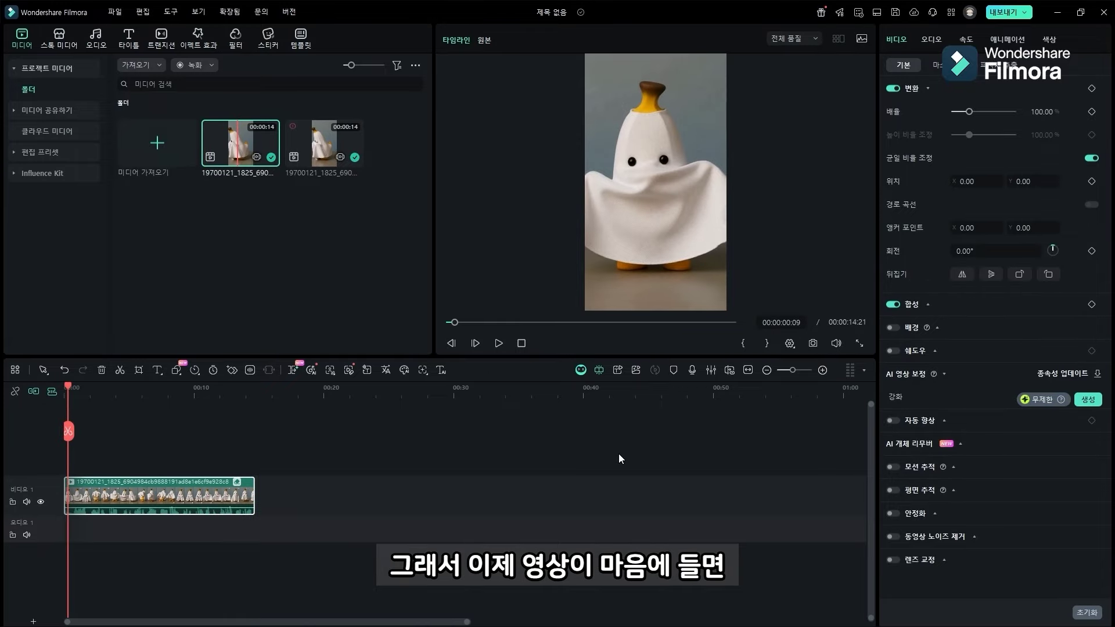
- Export the video as an MP4 titled "cute" with high (높음) quality, and close the finished export window
{"action": "left_click", "coordinate": [1000, 12]}
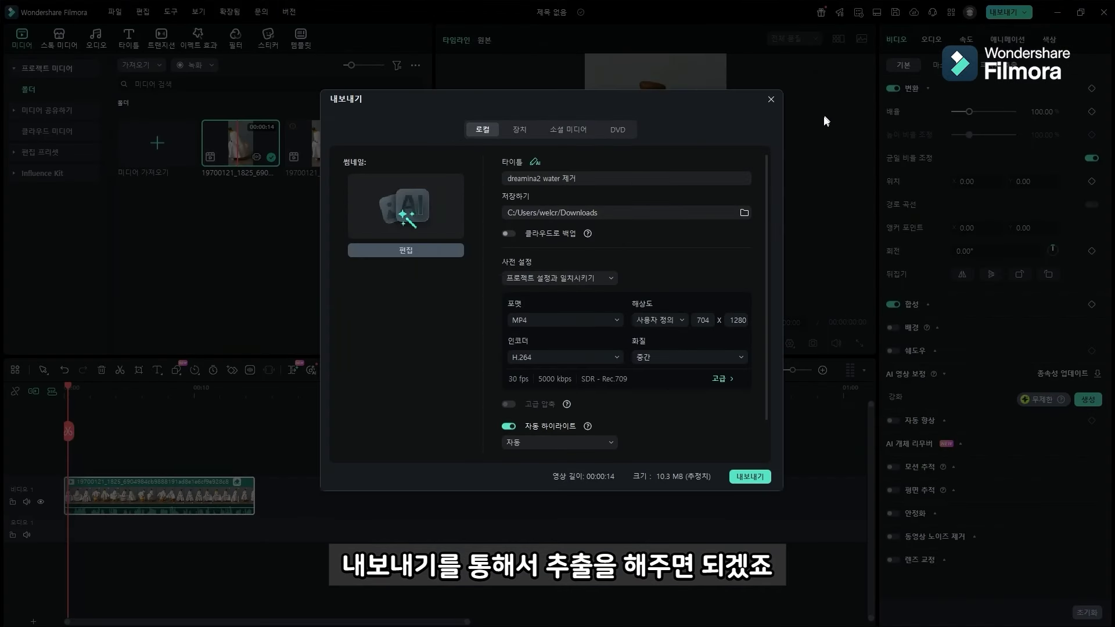
{"action": "left_click", "coordinate": [523, 178]}
{"action": "type", "text": "cute"}
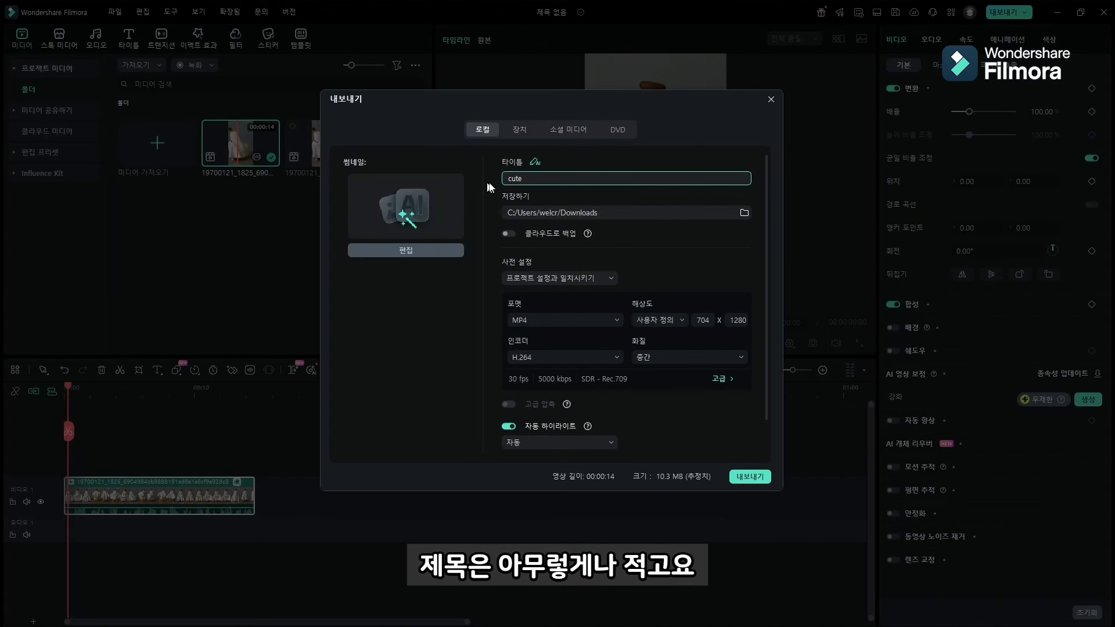
{"action": "left_click", "coordinate": [666, 359]}
{"action": "left_click", "coordinate": [668, 416]}
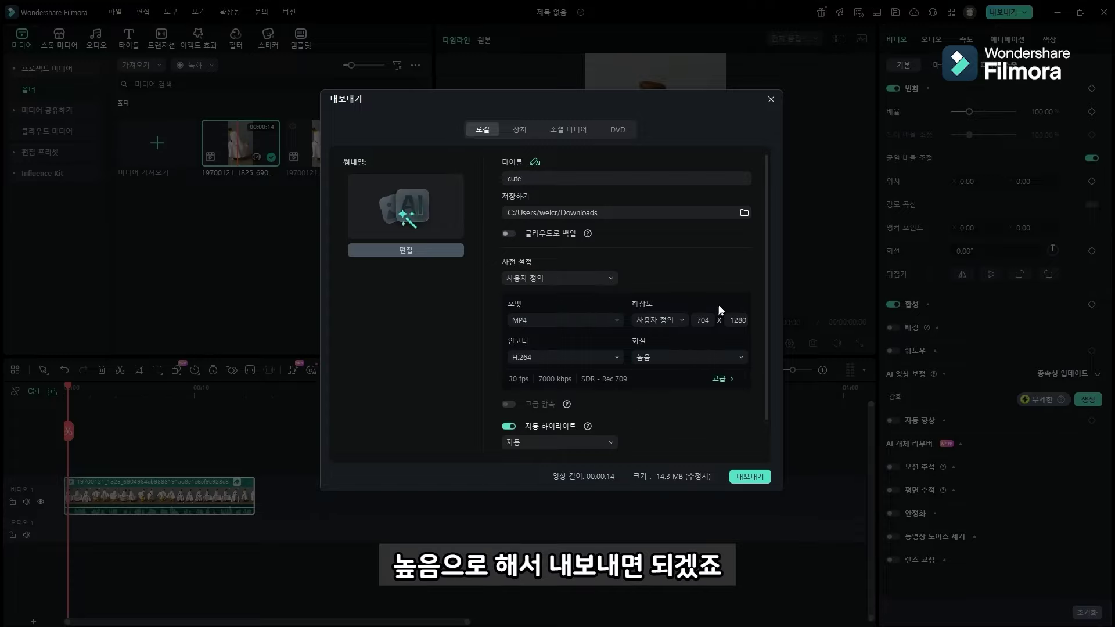
{"action": "left_click", "coordinate": [747, 477]}
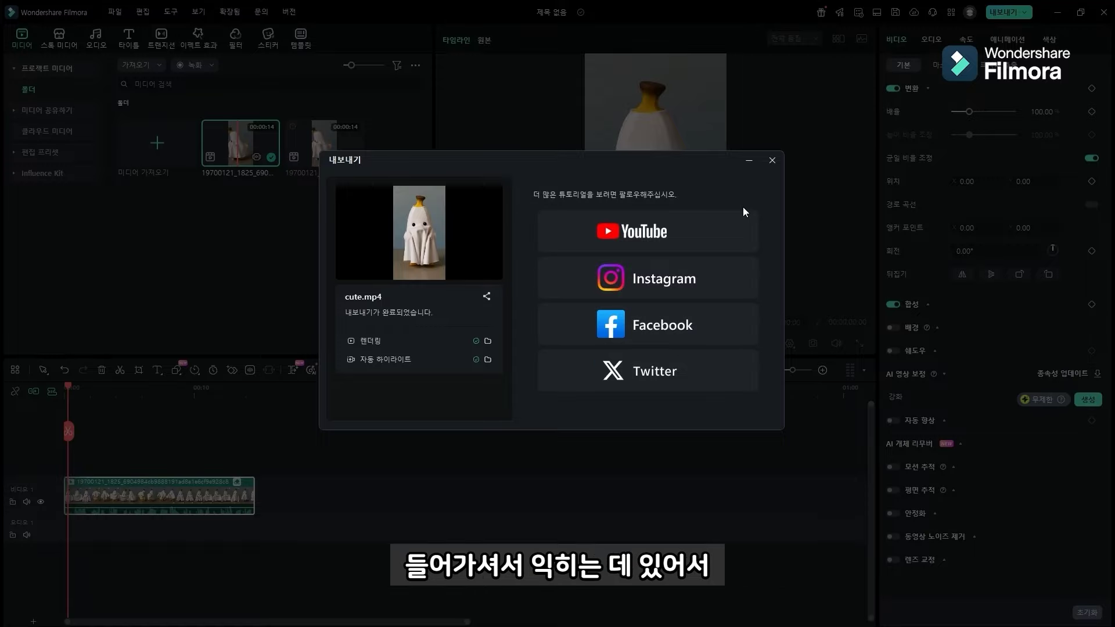
{"action": "left_click", "coordinate": [772, 162]}
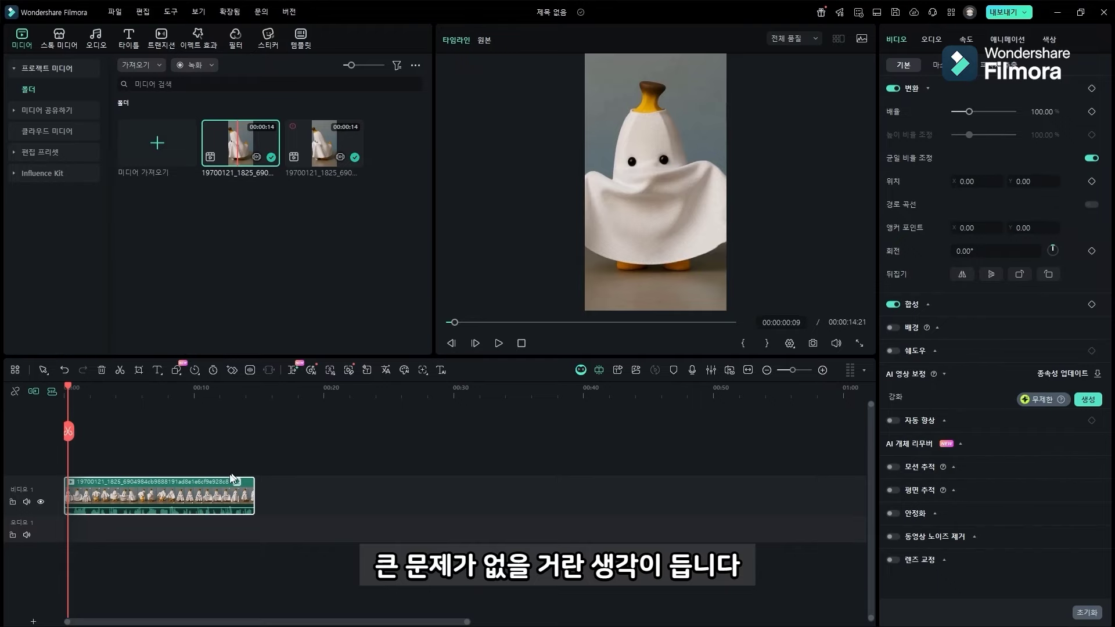
{"action": "key", "text": "Home"}
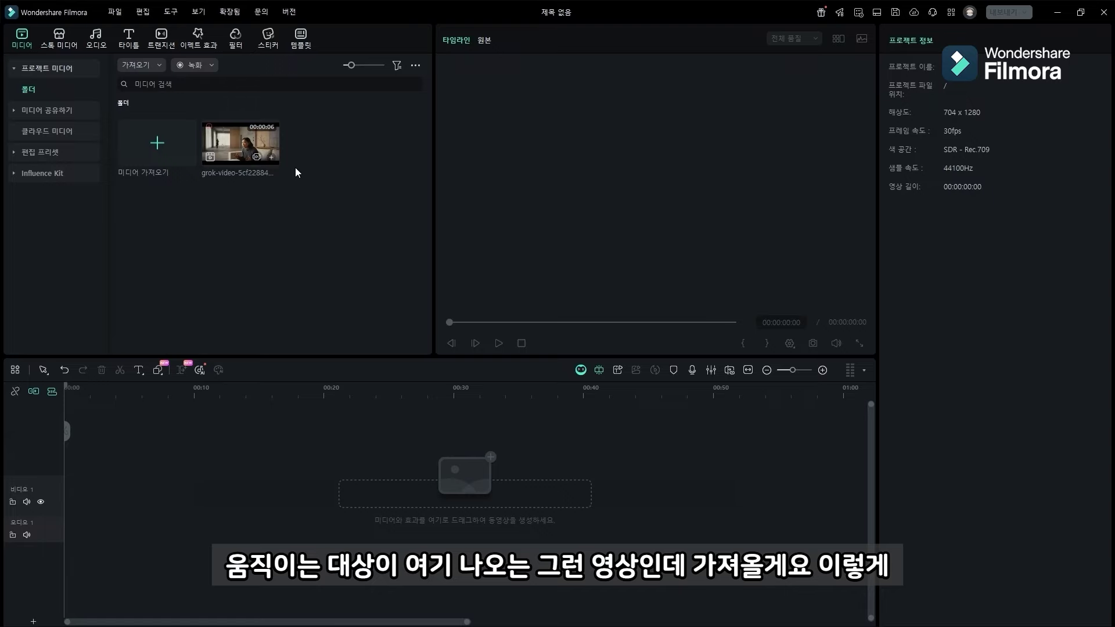
- Preview the imported grok-video clip and place it at the start of the video track, keeping its original 752x416 24fps format
{"action": "double_click", "coordinate": [230, 148]}
{"action": "left_click_drag", "start_coordinate": [231, 148], "coordinate": [158, 452]}
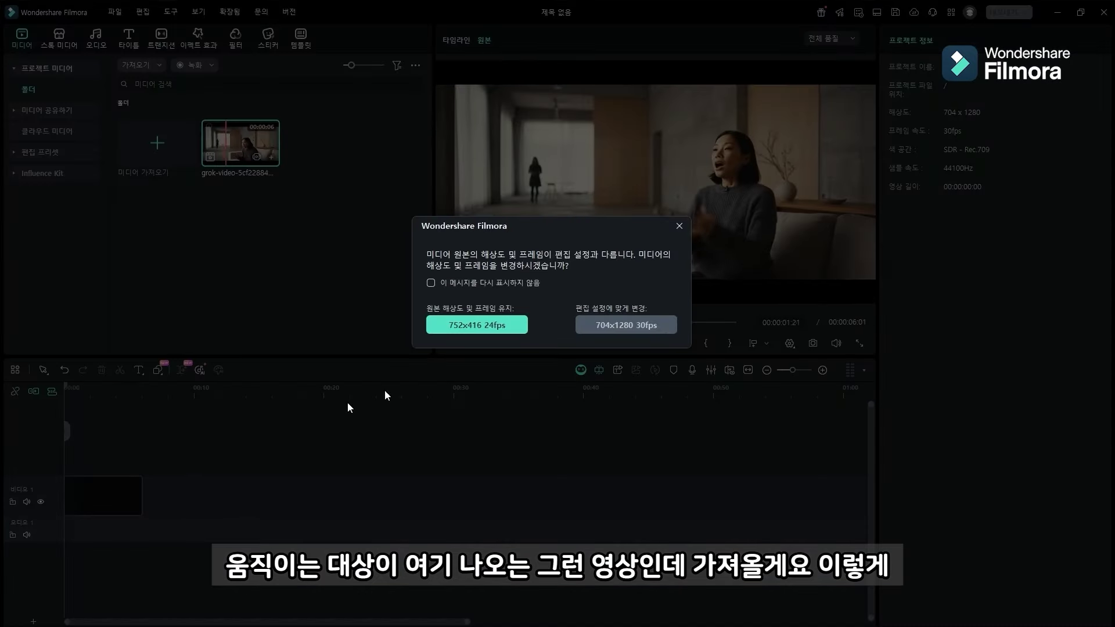
{"action": "left_click", "coordinate": [497, 325]}
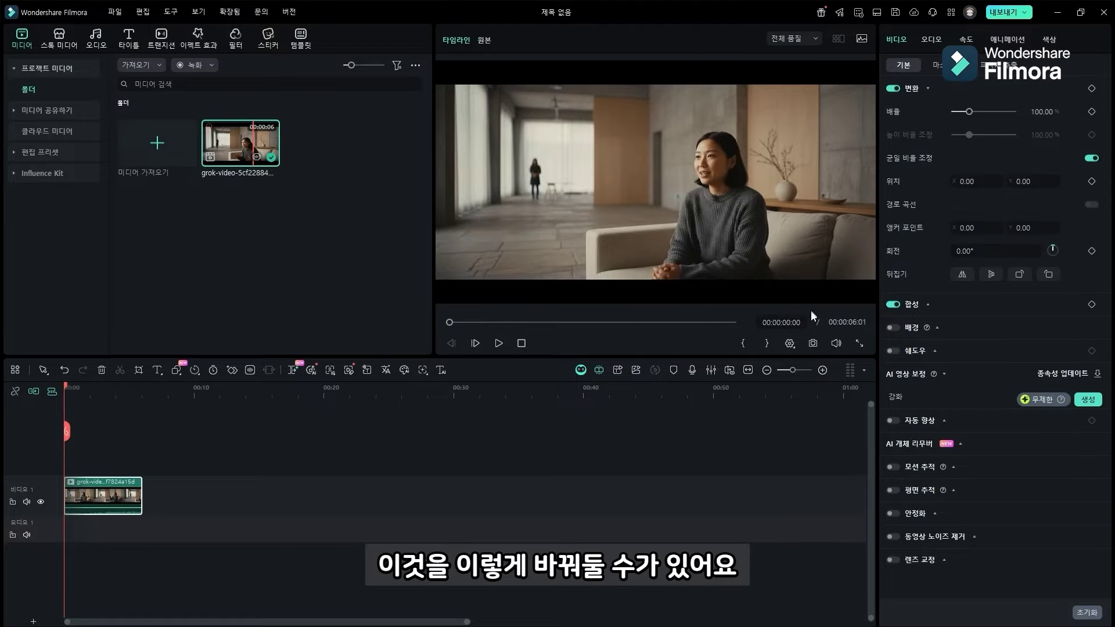
- Set the project's aspect ratio to 16:9 widescreen at 1920x1080
{"action": "left_click", "coordinate": [791, 344]}
{"action": "left_click", "coordinate": [809, 359]}
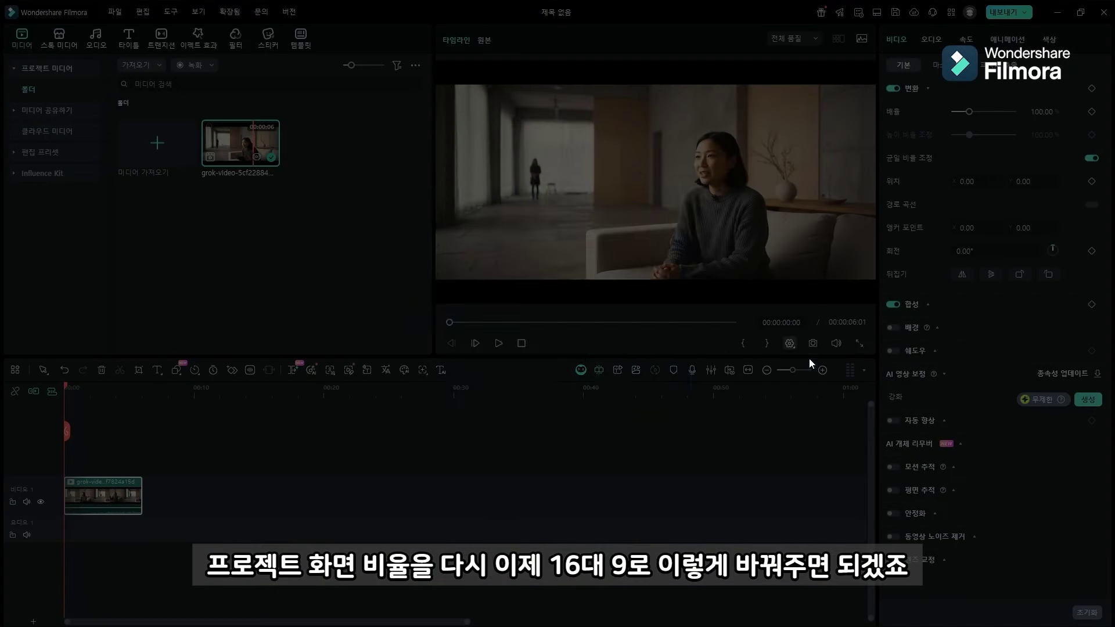
{"action": "left_click", "coordinate": [557, 219]}
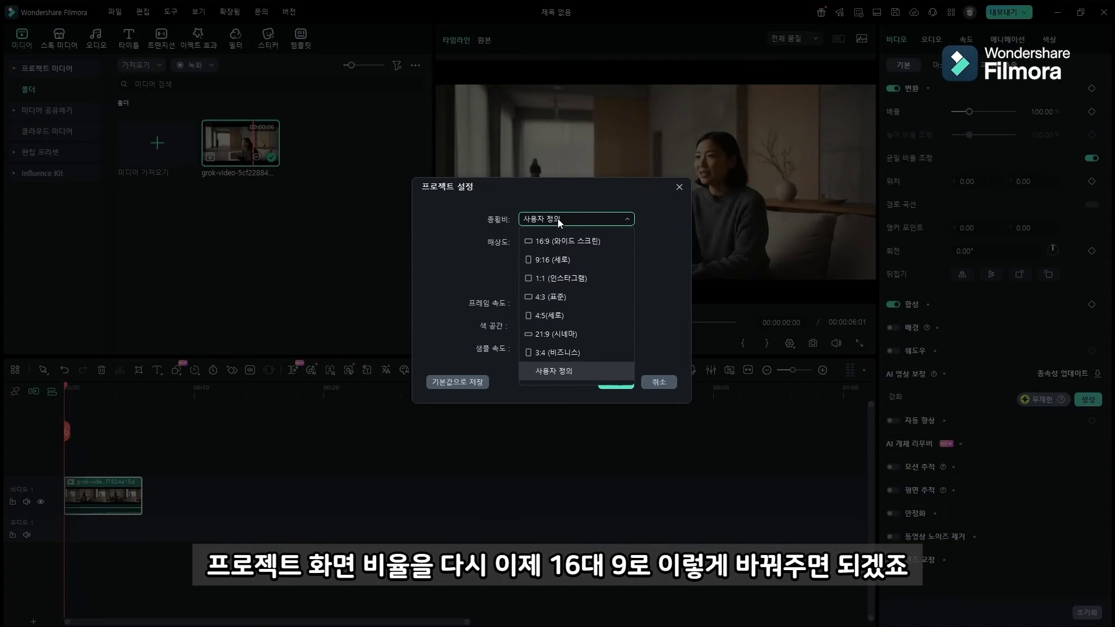
{"action": "left_click", "coordinate": [553, 239]}
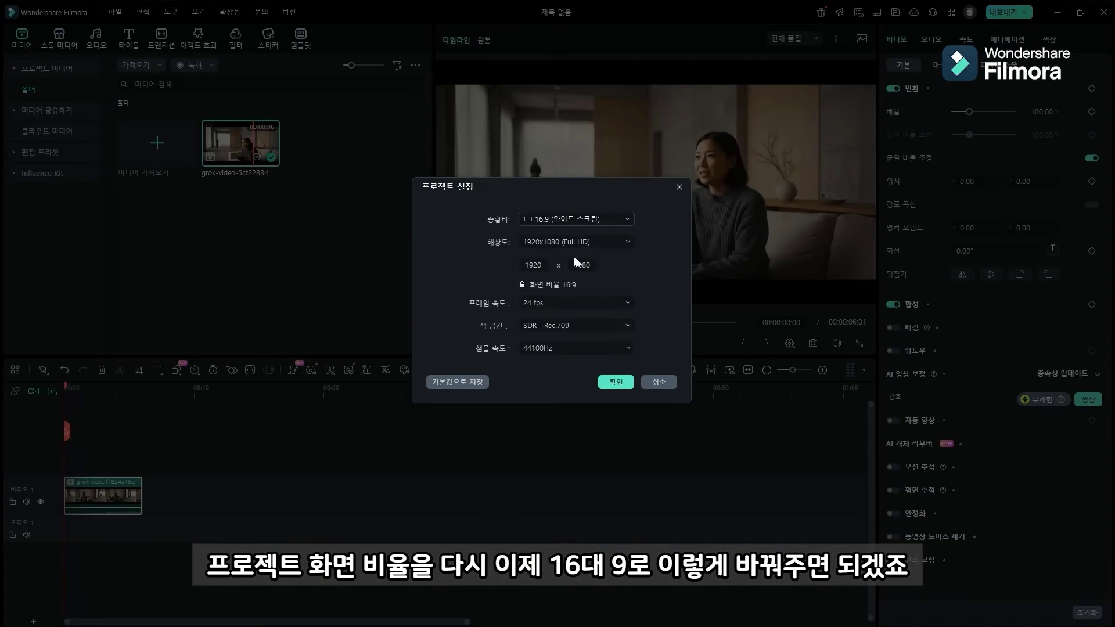
{"action": "left_click", "coordinate": [615, 381]}
- Play the clip and scrub its beginning to examine the moving person in the background, stopping at 00:00:00:16
{"action": "key", "text": "space"}
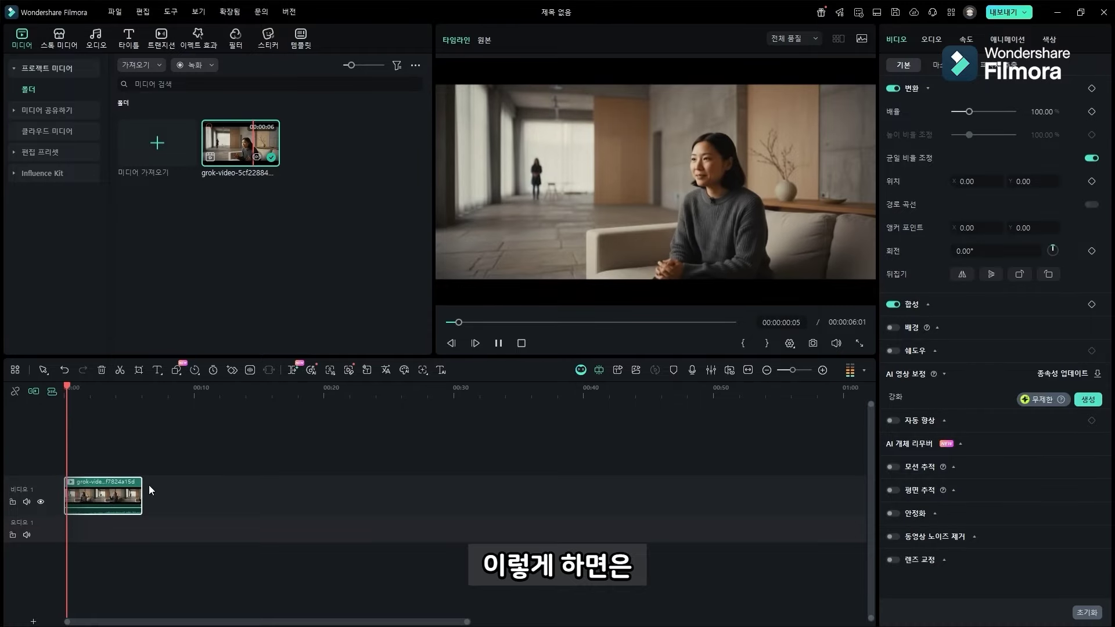
{"action": "scroll", "coordinate": [55, 390], "scroll_direction": "down", "scroll_amount": 1}
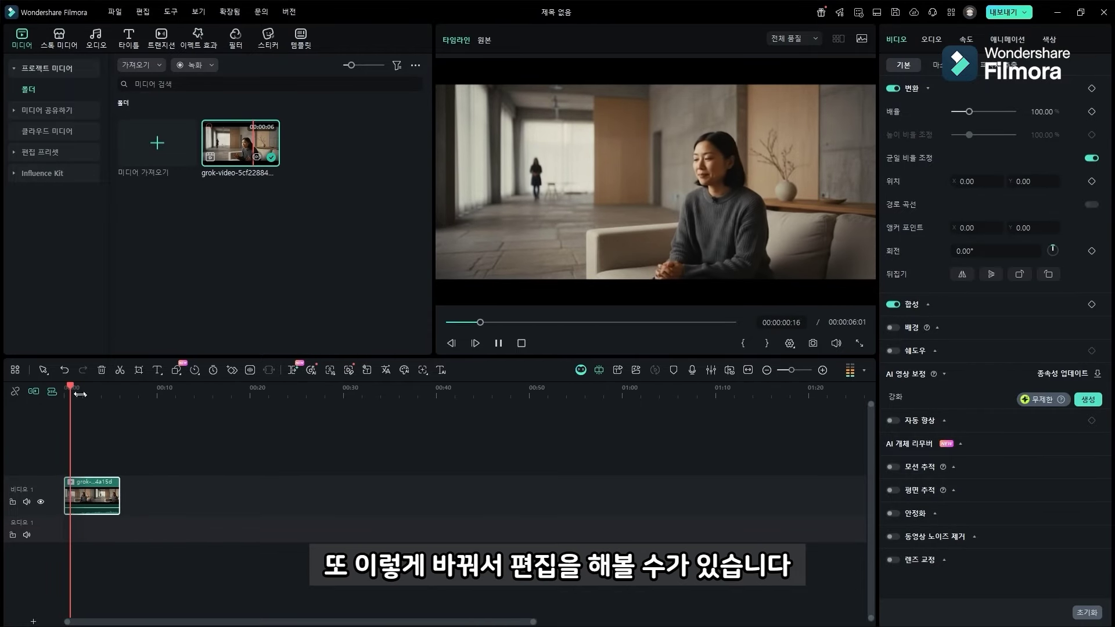
{"action": "scroll", "coordinate": [83, 408], "scroll_direction": "up", "scroll_amount": 3}
{"action": "left_click", "coordinate": [82, 407]}
{"action": "left_click_drag", "start_coordinate": [82, 408], "coordinate": [63, 419]}
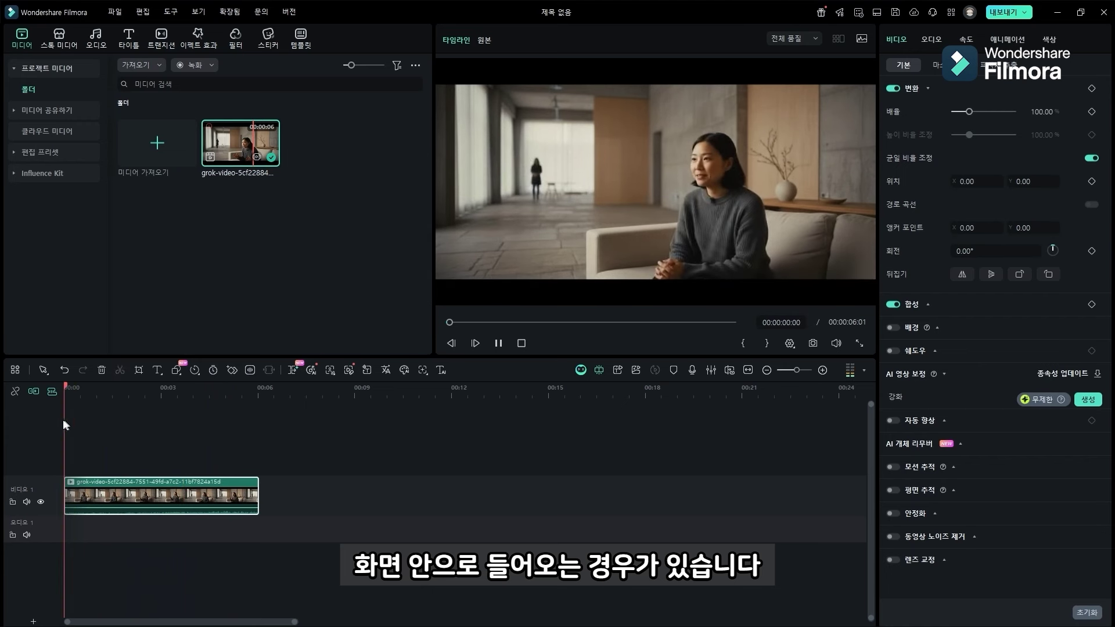
{"action": "left_click_drag", "start_coordinate": [117, 385], "coordinate": [85, 400]}
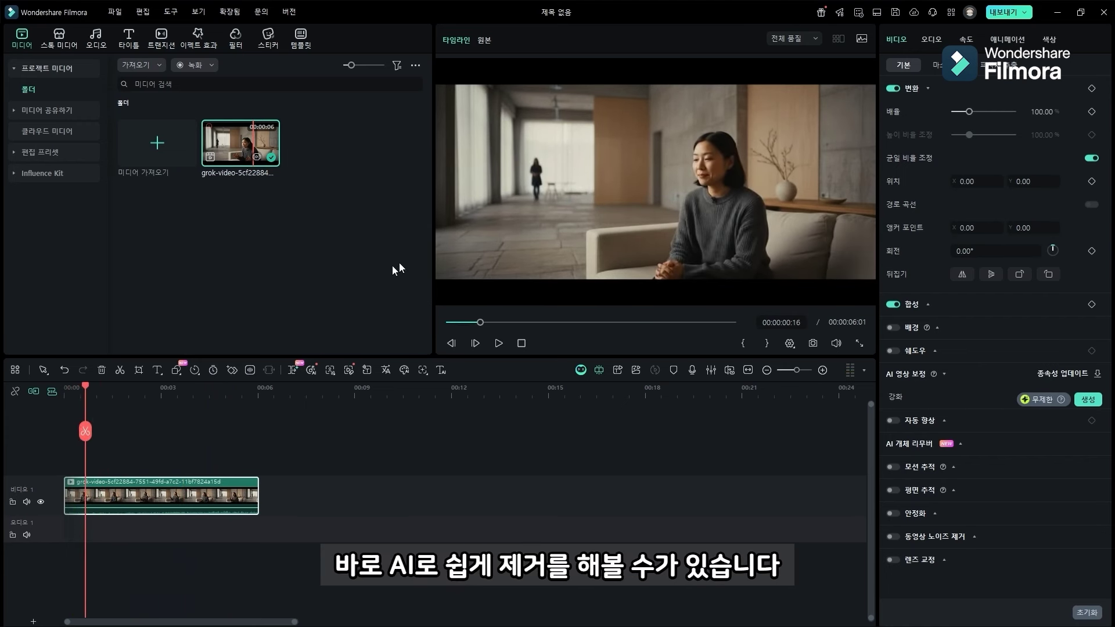
- Open the clip in the AI Object Remover and draw a magic box around the background figure at 00:00:00:01
{"action": "right_click", "coordinate": [165, 492]}
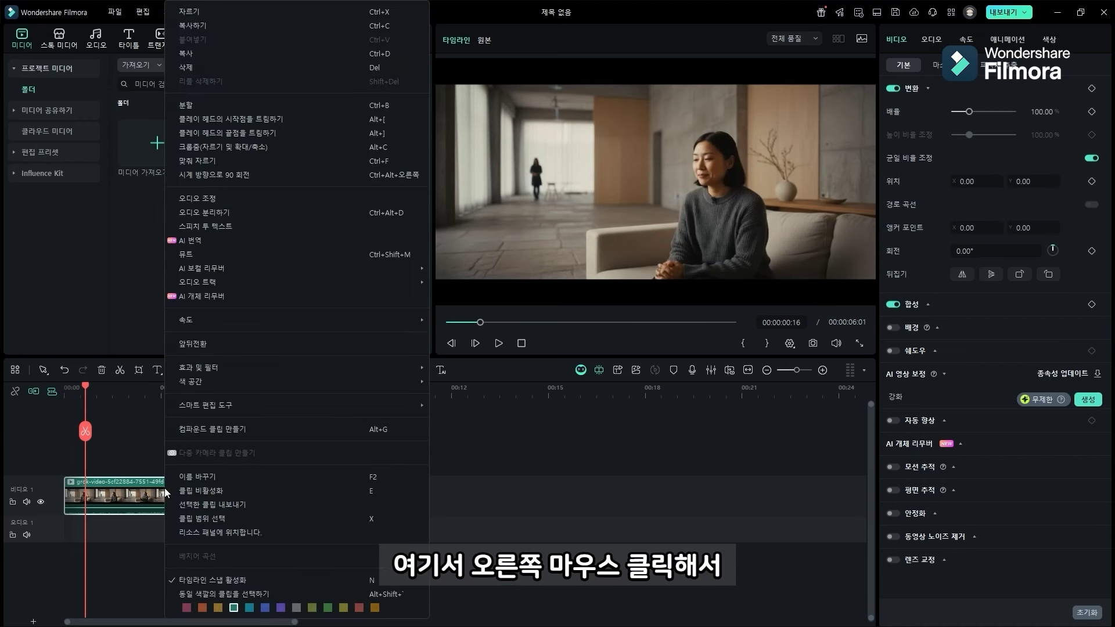
{"action": "left_click", "coordinate": [219, 298]}
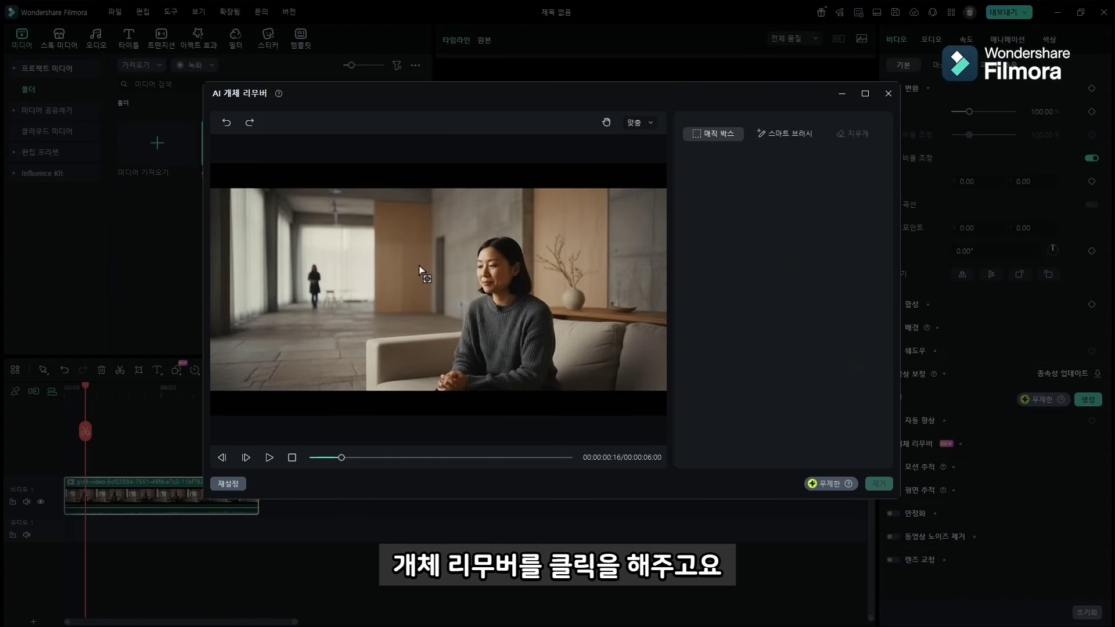
{"action": "left_click_drag", "start_coordinate": [336, 457], "coordinate": [315, 458]}
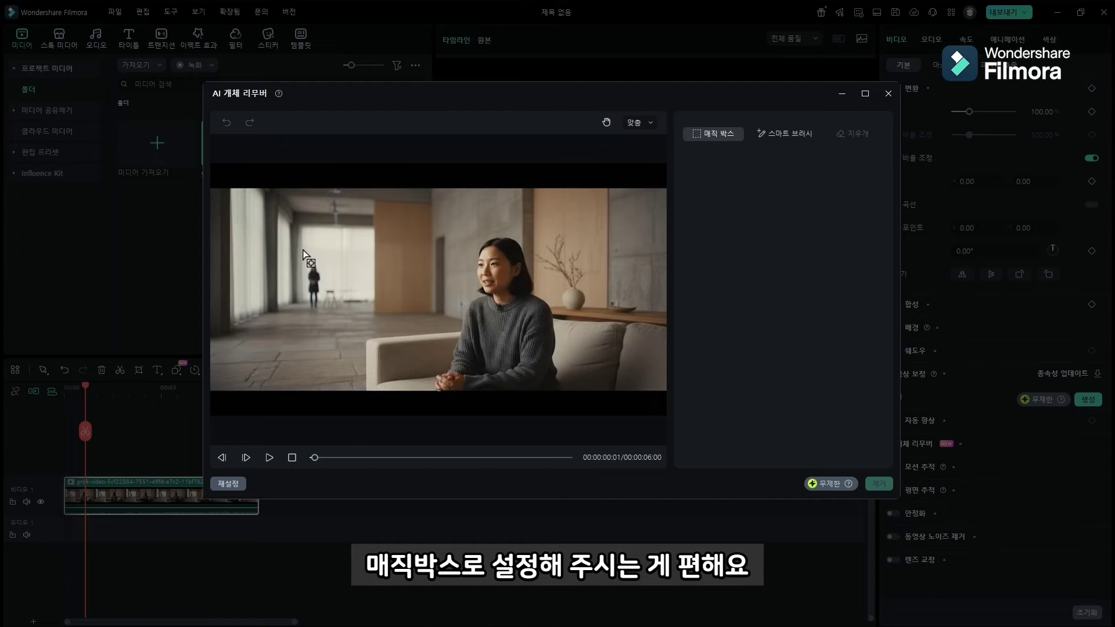
{"action": "left_click_drag", "start_coordinate": [318, 286], "coordinate": [324, 308]}
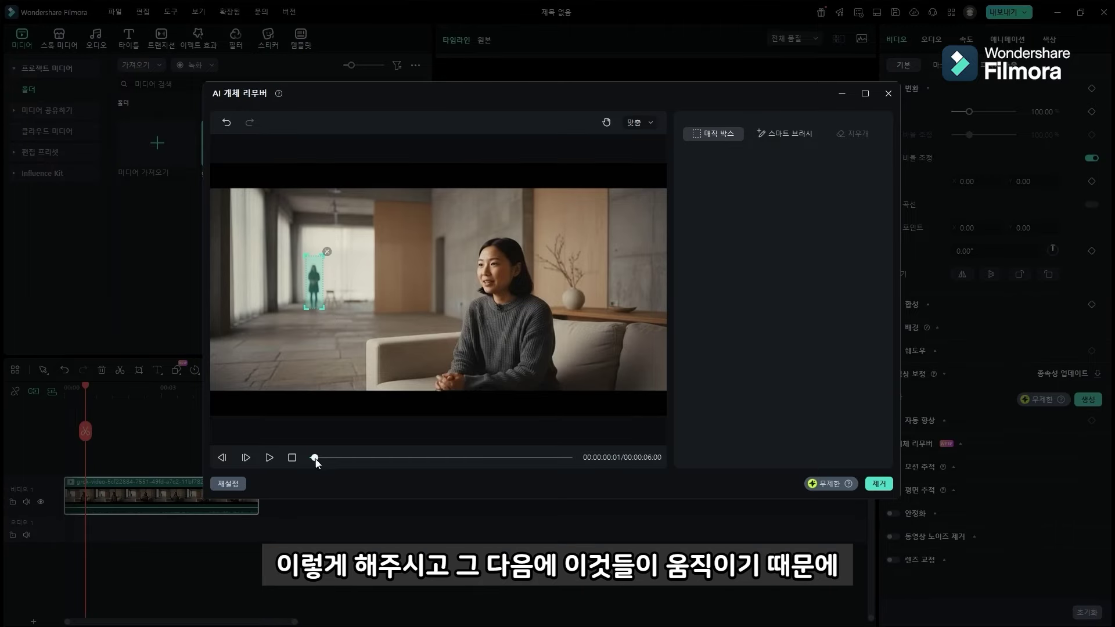
- Add magic boxes around the moving figure at 00:00:03:13 and 00:00:05:16, and run the removal
{"action": "left_click_drag", "start_coordinate": [316, 459], "coordinate": [464, 461]}
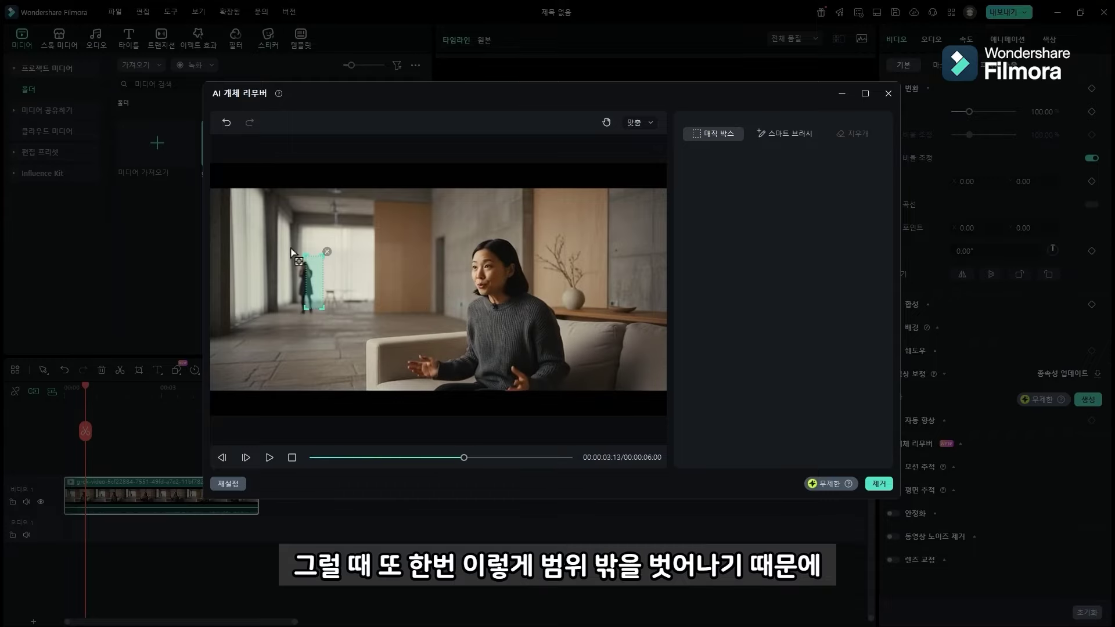
{"action": "left_click_drag", "start_coordinate": [289, 254], "coordinate": [318, 317]}
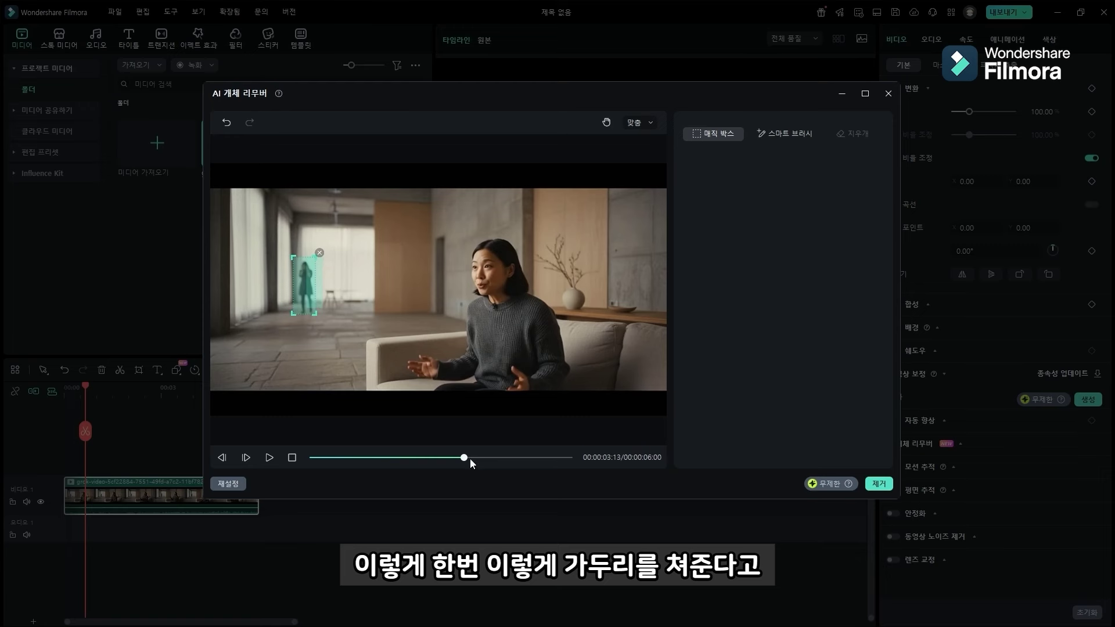
{"action": "left_click_drag", "start_coordinate": [466, 463], "coordinate": [557, 464]}
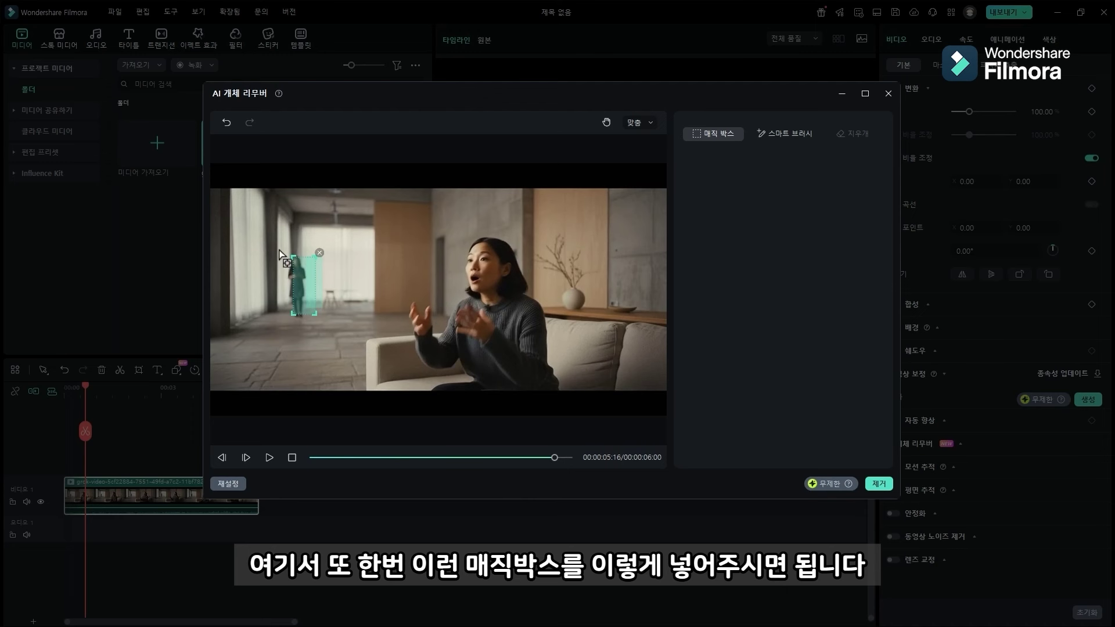
{"action": "left_click_drag", "start_coordinate": [286, 254], "coordinate": [306, 318]}
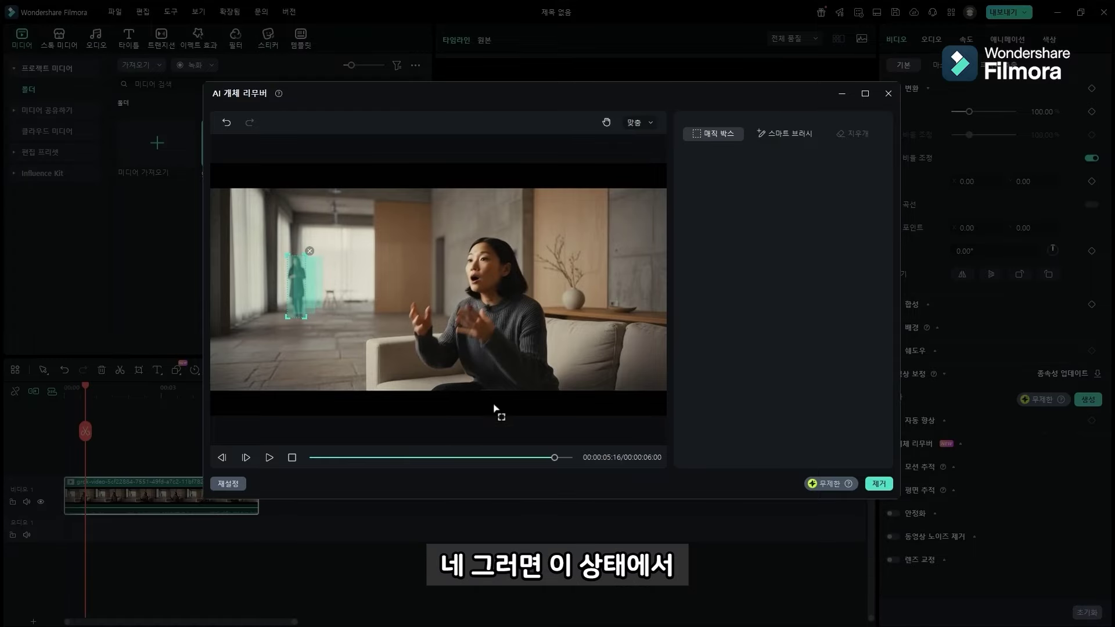
{"action": "left_click", "coordinate": [878, 484]}
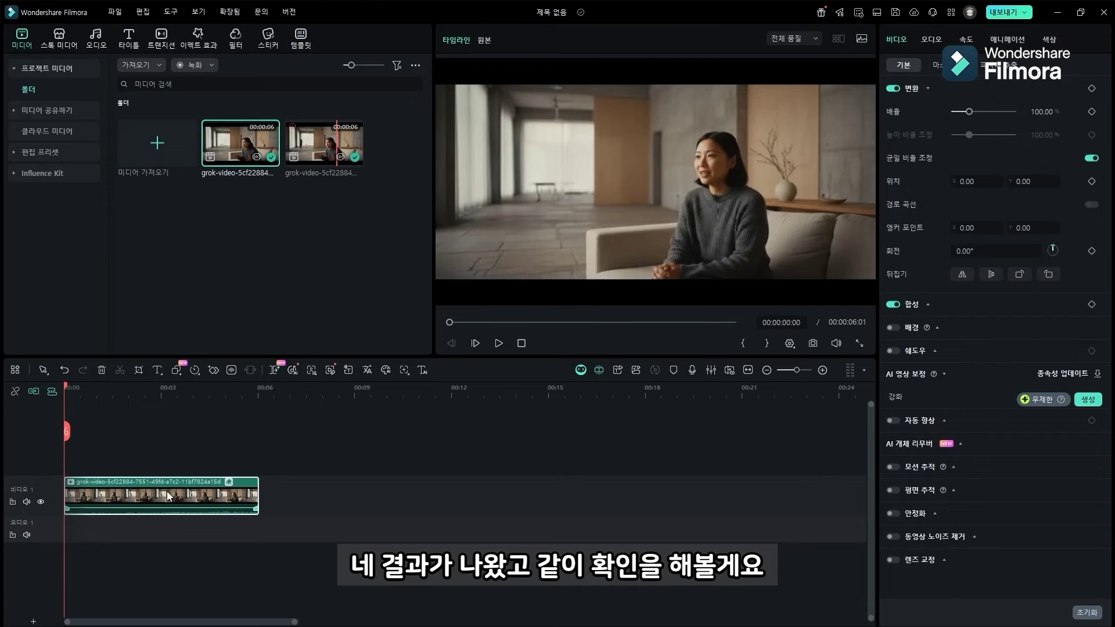
- Play the processed clip through to 00:00:05:23 to check the background where the figure stood
{"action": "key", "text": "space"}
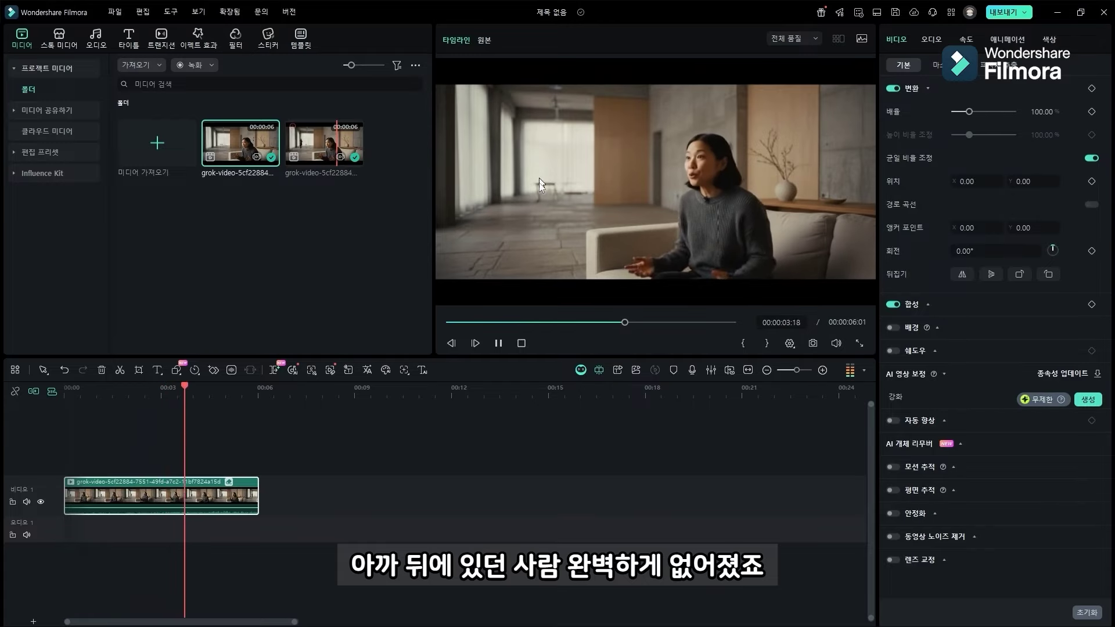
{"action": "key", "text": "space"}
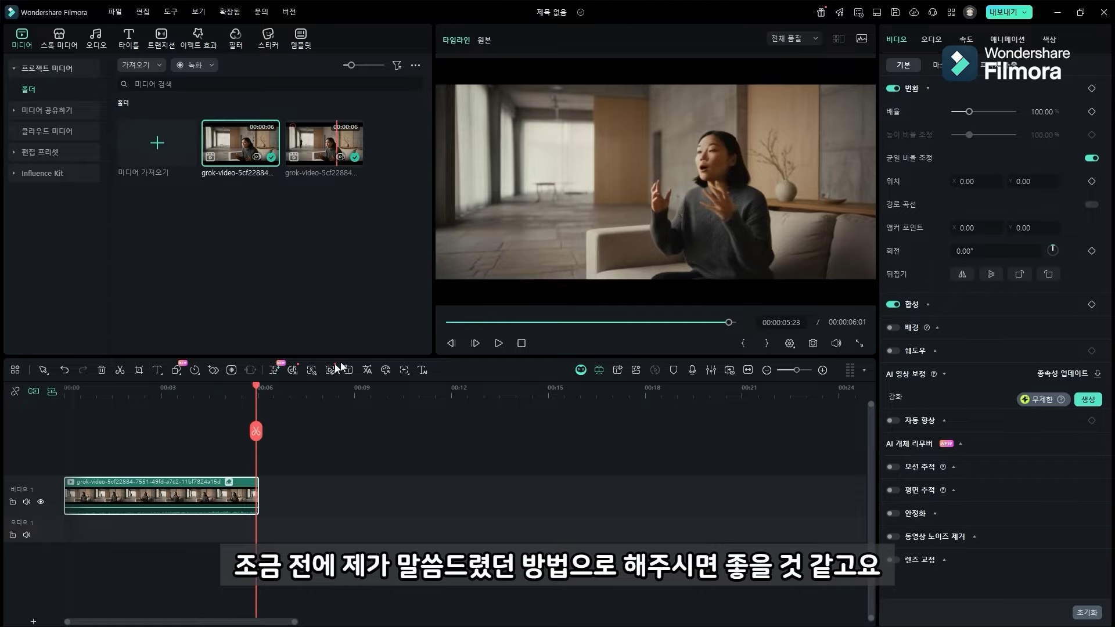
{"action": "mouse_move", "coordinate": [255, 389]}
{"action": "left_mouse_down"}
{"action": "mouse_move", "coordinate": [129, 393]}
{"action": "mouse_move", "coordinate": [257, 396]}
{"action": "left_mouse_up"}
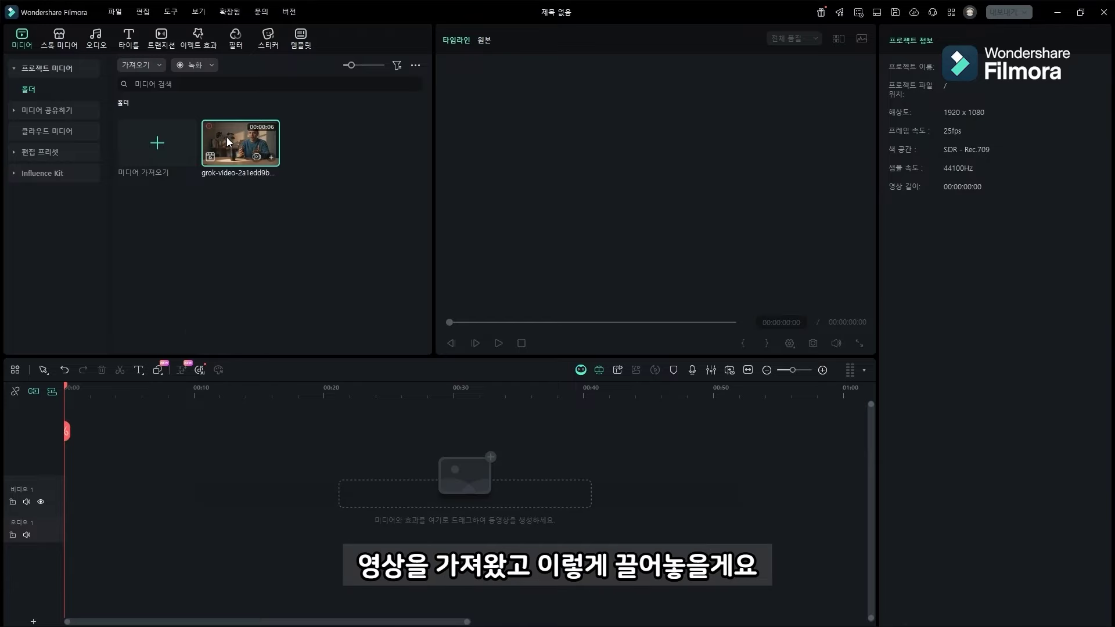
- Place the interview clip on the video track, go to 00:00:01:06, and open the clip in the AI Object Remover
{"action": "left_click_drag", "start_coordinate": [227, 137], "coordinate": [156, 493]}
{"action": "left_click", "coordinate": [479, 323]}
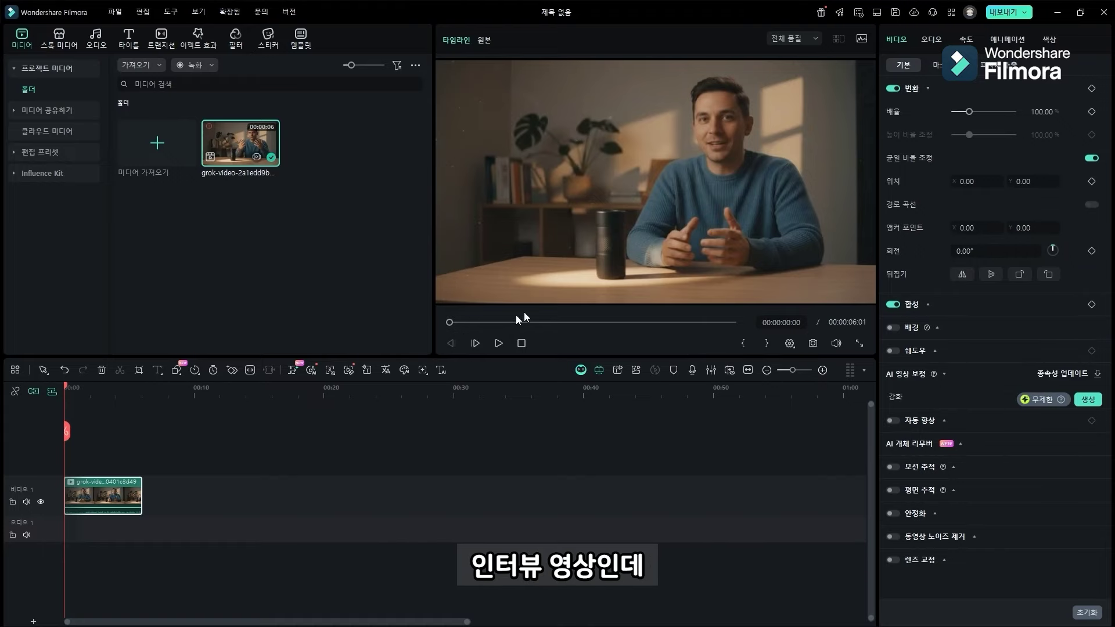
{"action": "mouse_move", "coordinate": [67, 431]}
{"action": "left_mouse_down"}
{"action": "mouse_move", "coordinate": [144, 439]}
{"action": "mouse_move", "coordinate": [80, 433]}
{"action": "left_mouse_up"}
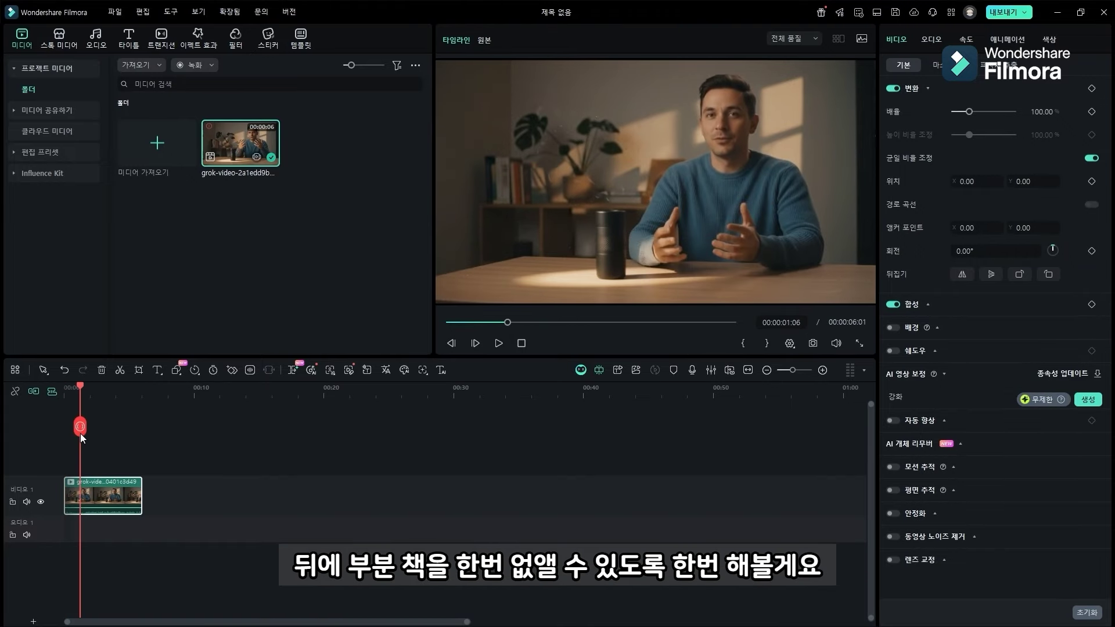
{"action": "right_click", "coordinate": [114, 496]}
{"action": "left_click", "coordinate": [150, 299]}
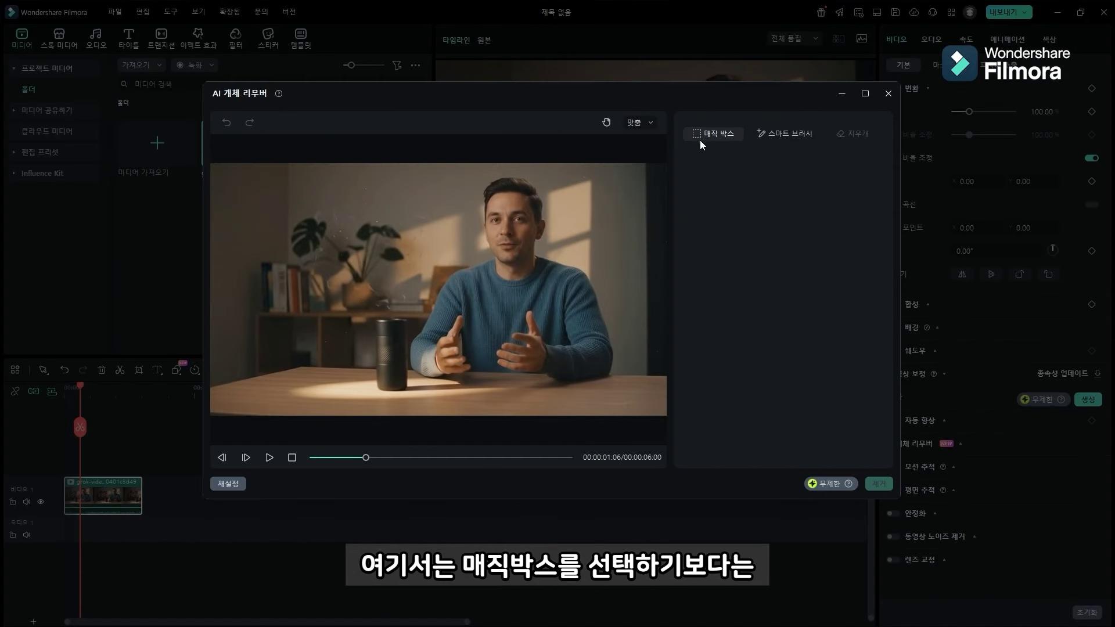
- Paint over the books on the shelf behind the man with the Smart Brush at size 25, undoing and repainting the last stroke
{"action": "left_click", "coordinate": [774, 134]}
{"action": "mouse_move", "coordinate": [702, 189]}
{"action": "left_mouse_down"}
{"action": "mouse_move", "coordinate": [774, 192]}
{"action": "mouse_move", "coordinate": [732, 191]}
{"action": "left_mouse_up"}
{"action": "left_click_drag", "start_coordinate": [304, 295], "coordinate": [279, 288]}
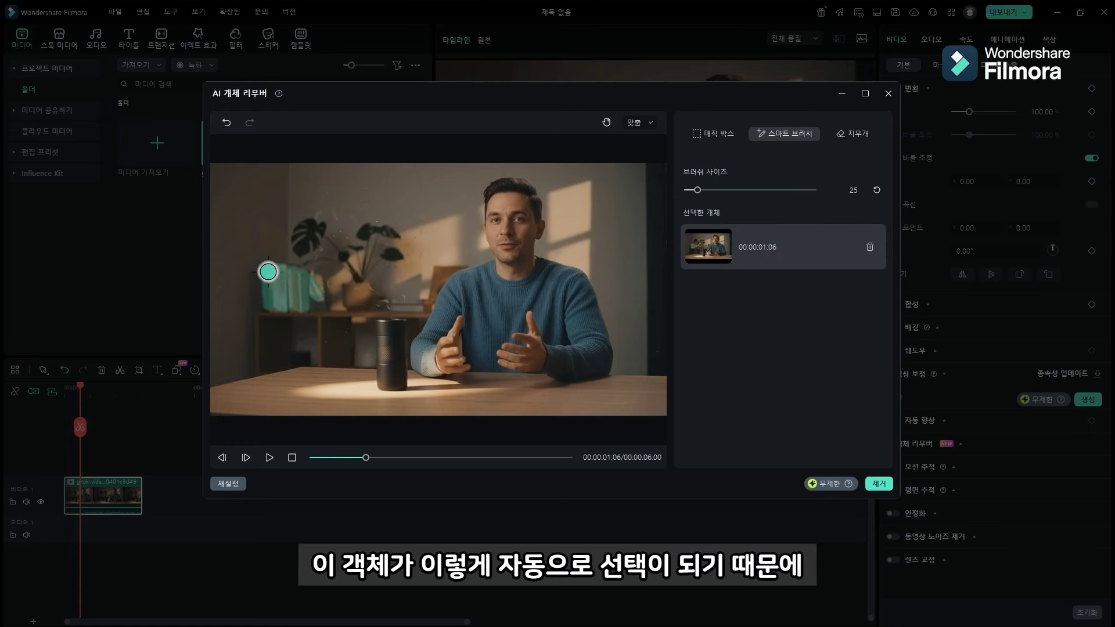
{"action": "key", "text": "ctrl+z"}
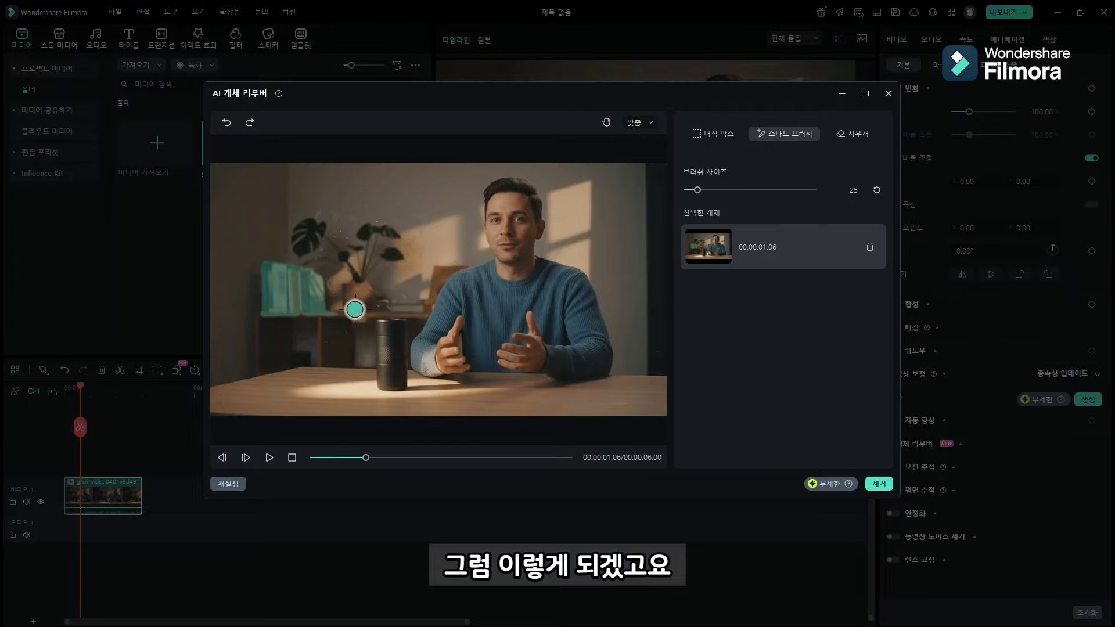
{"action": "left_click", "coordinate": [311, 306]}
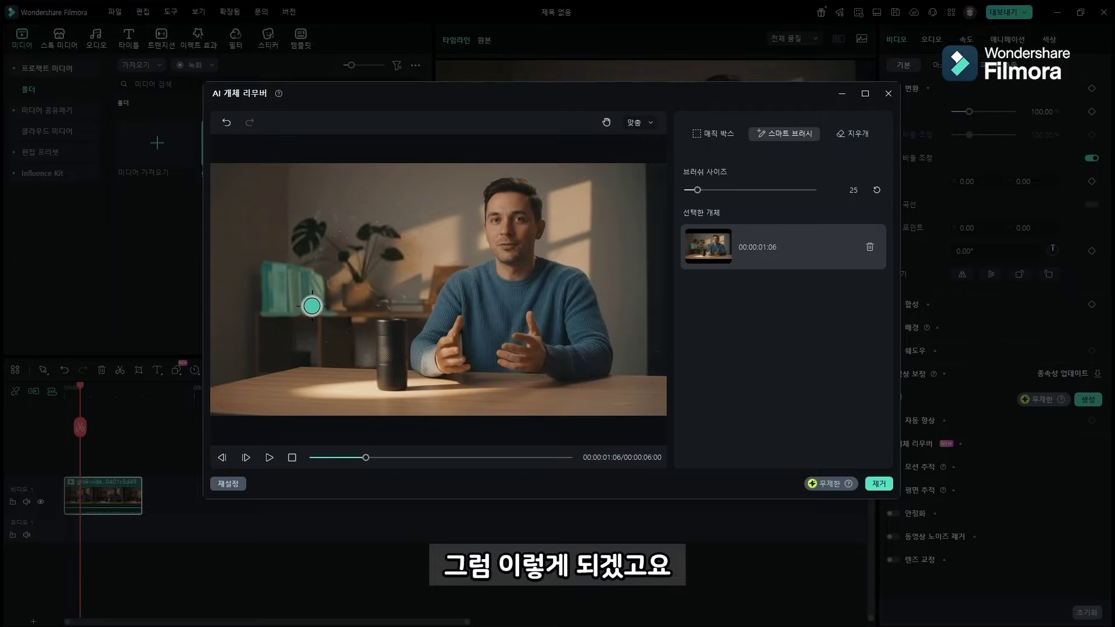
- Zoom the preview to 200%, pan to the shelf, and paint over the books at 00:00:00:00 with the Smart Brush at size 25
{"action": "left_click", "coordinate": [648, 125]}
{"action": "left_click", "coordinate": [639, 219]}
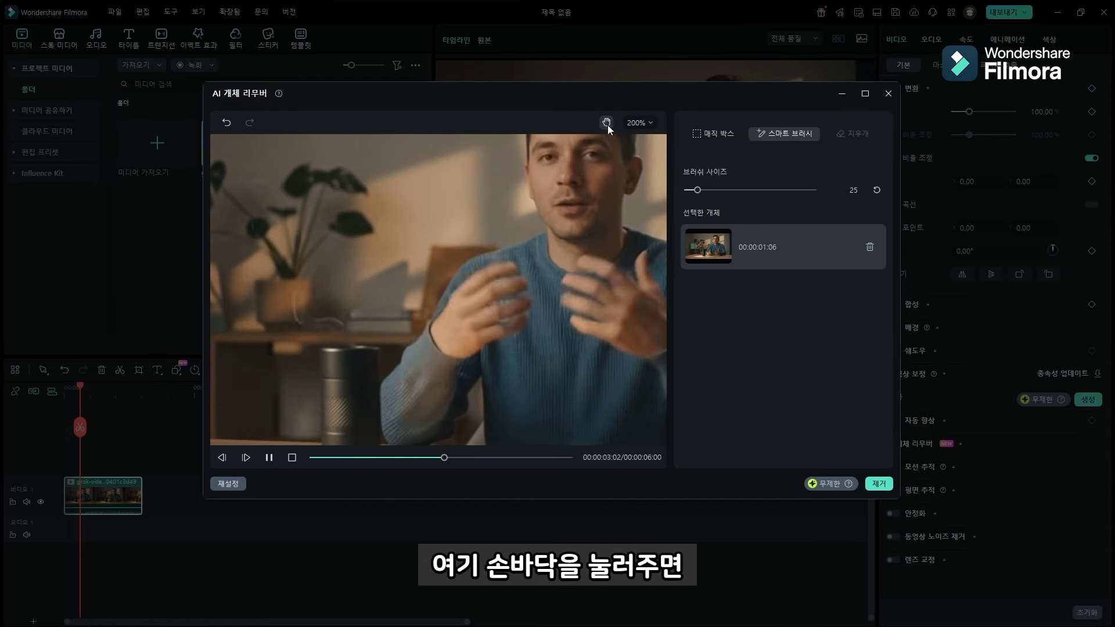
{"action": "left_click", "coordinate": [607, 122]}
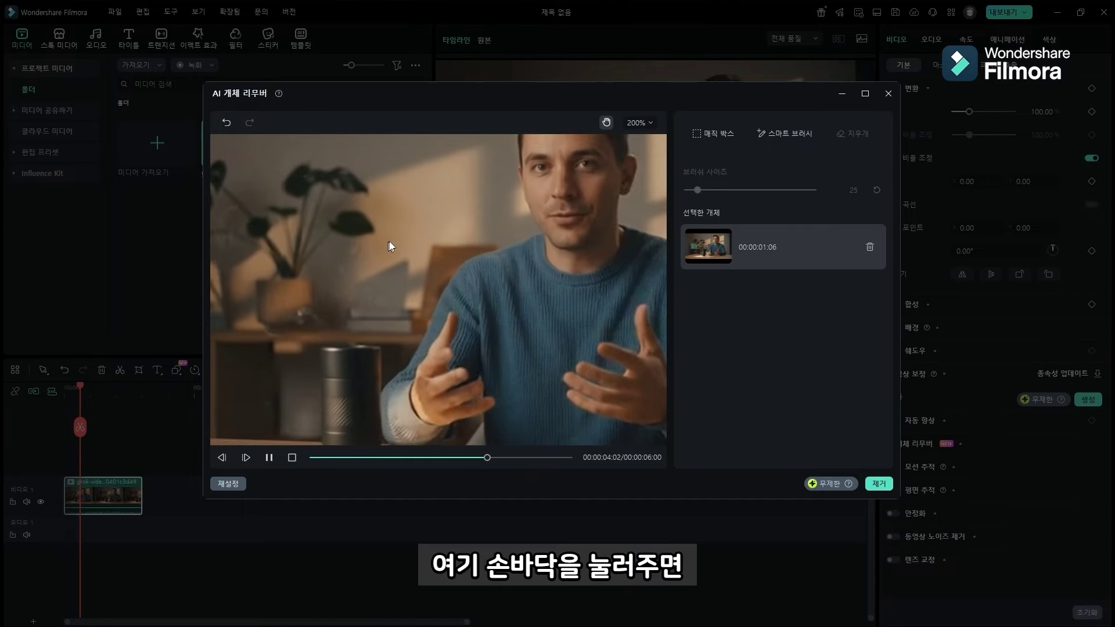
{"action": "left_click_drag", "start_coordinate": [386, 244], "coordinate": [552, 242]}
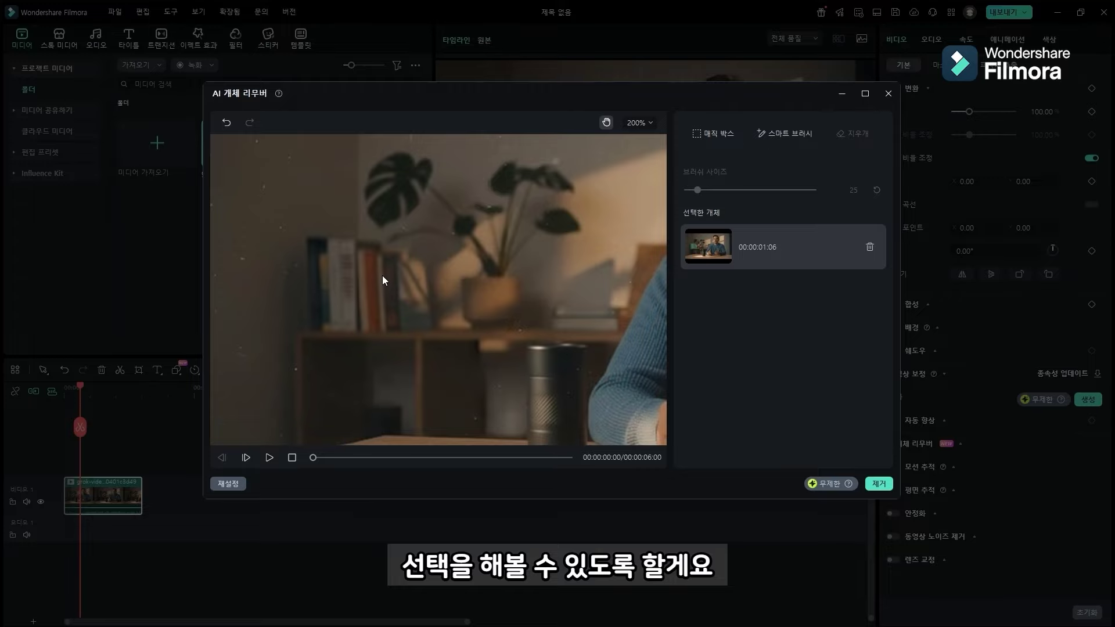
{"action": "left_click", "coordinate": [784, 135]}
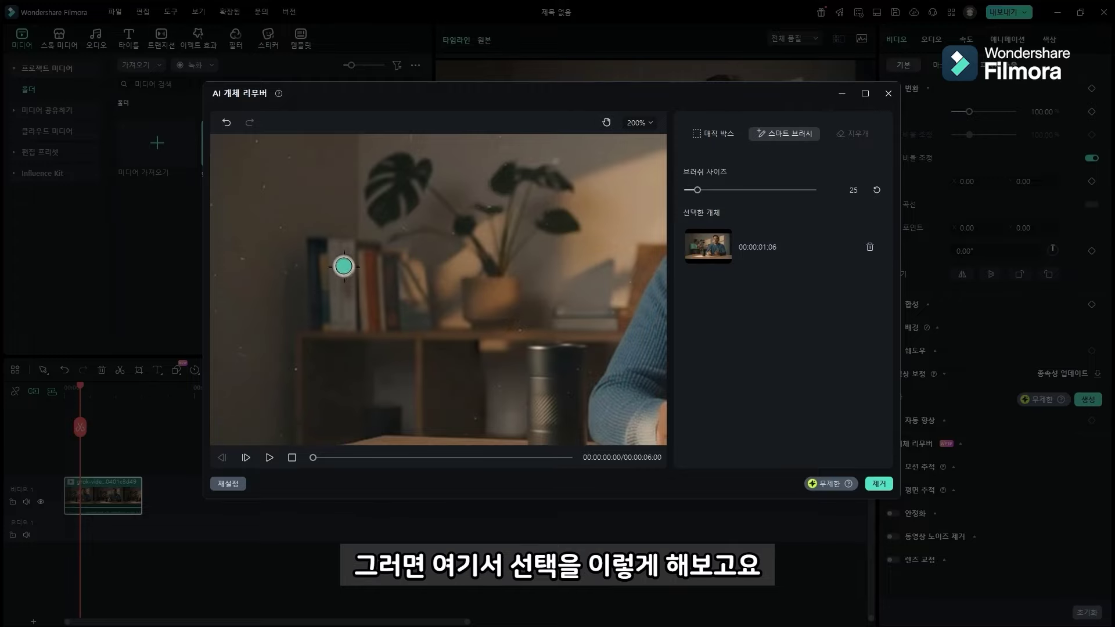
{"action": "left_click_drag", "start_coordinate": [408, 296], "coordinate": [407, 297]}
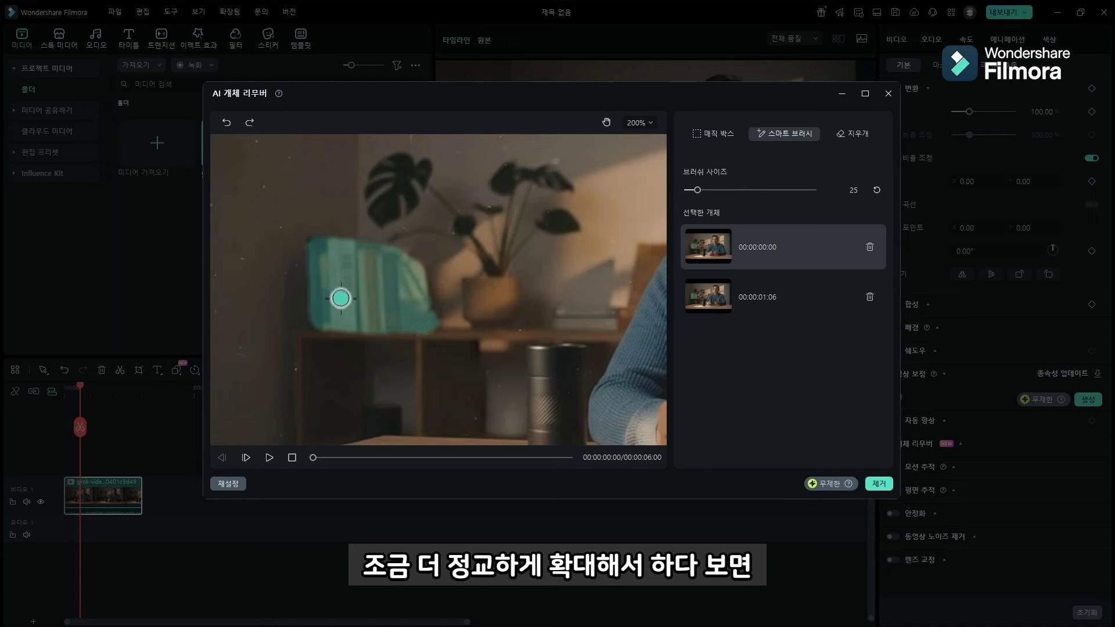
- Refine the mask over the shelf books at 00:00:00:00 so it covers them to their edges, and run the removal
{"action": "key", "text": "ctrl+z"}
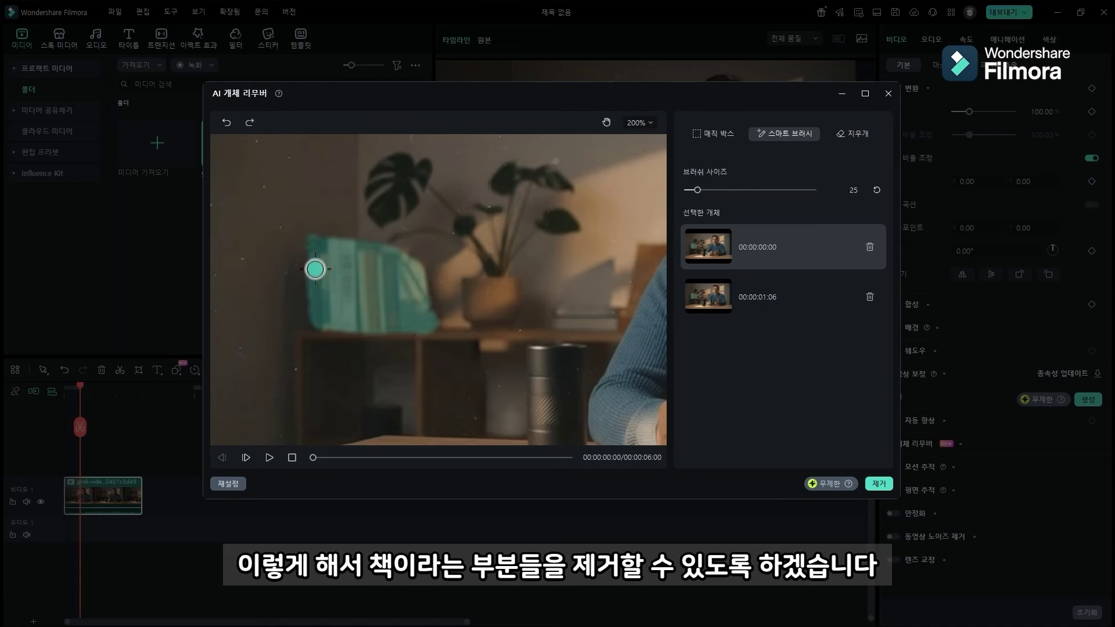
{"action": "key", "text": "ctrl+y"}
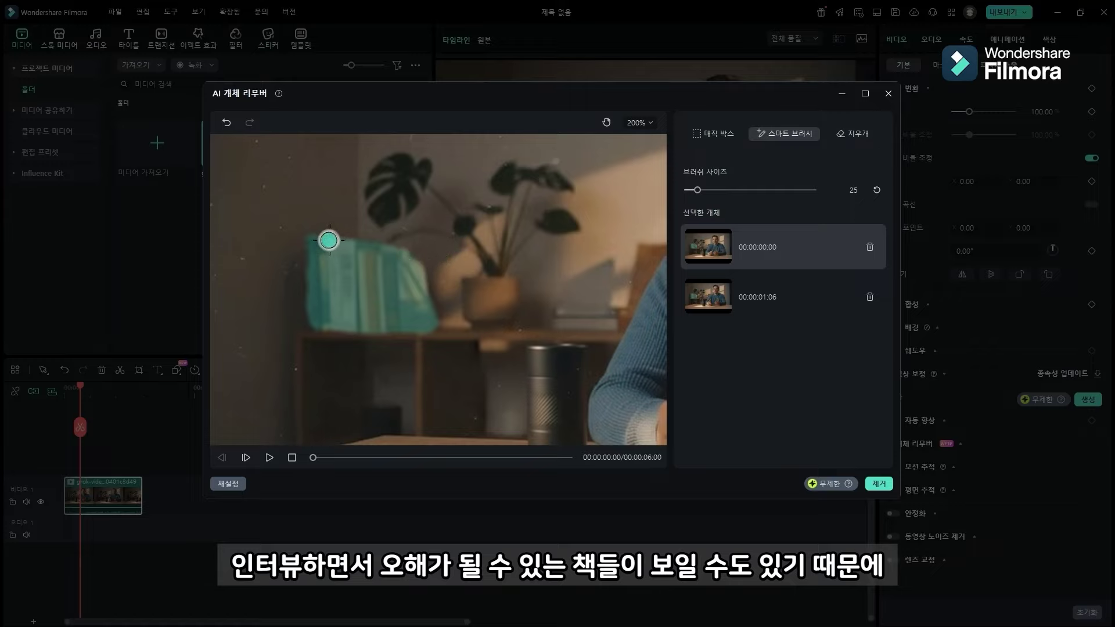
{"action": "key", "text": "ctrl+z"}
{"action": "key", "text": "ctrl+y"}
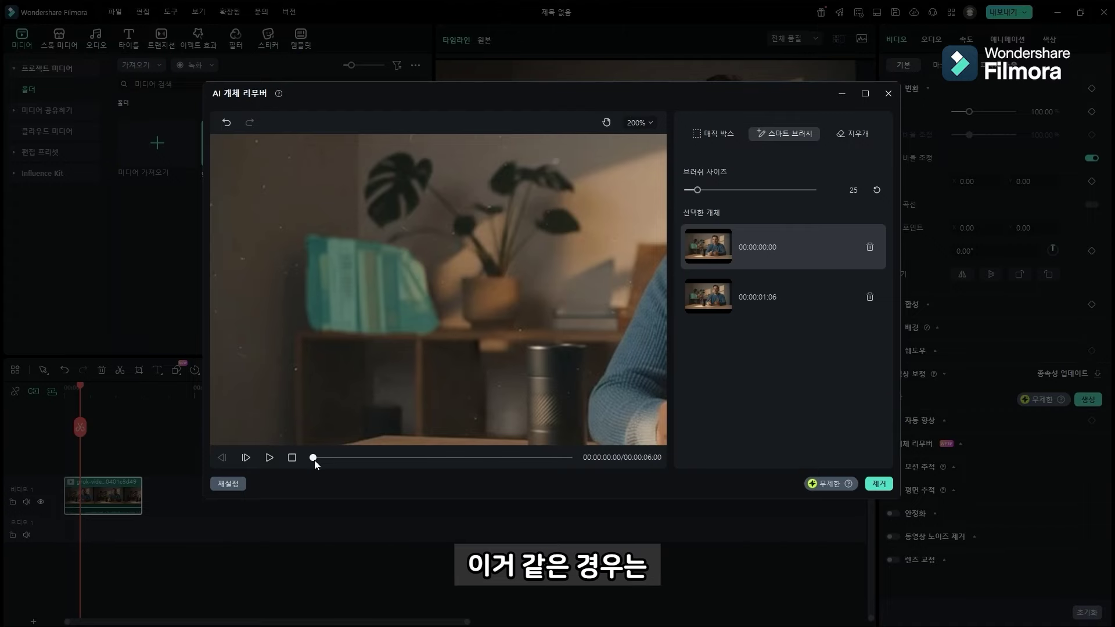
{"action": "mouse_move", "coordinate": [315, 459]}
{"action": "left_mouse_down"}
{"action": "mouse_move", "coordinate": [590, 468]}
{"action": "mouse_move", "coordinate": [313, 458]}
{"action": "left_mouse_up"}
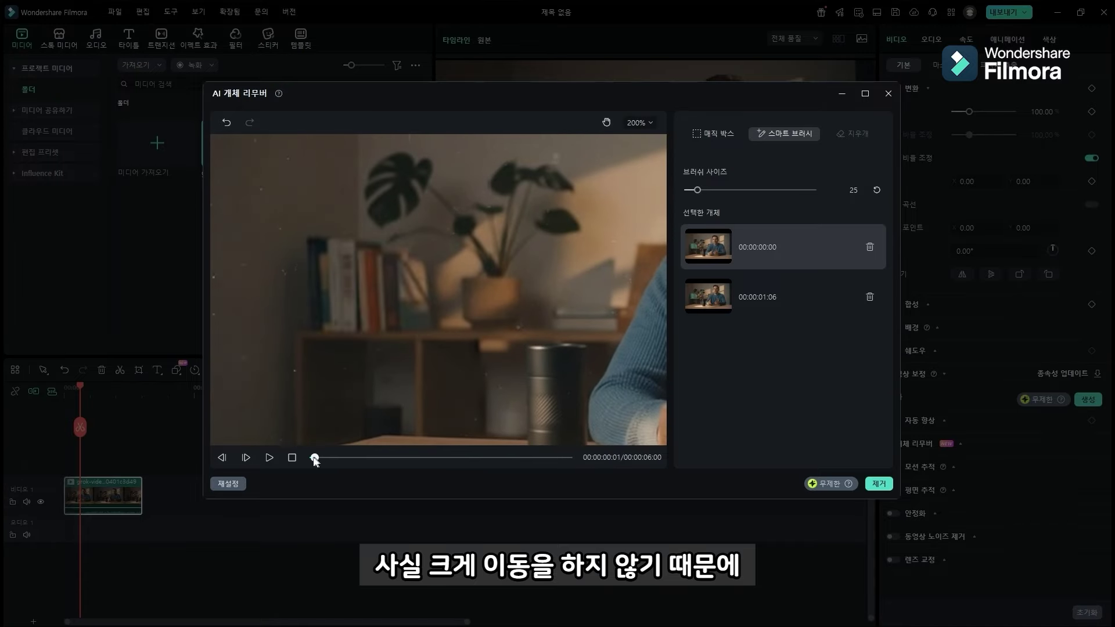
{"action": "left_click", "coordinate": [371, 276]}
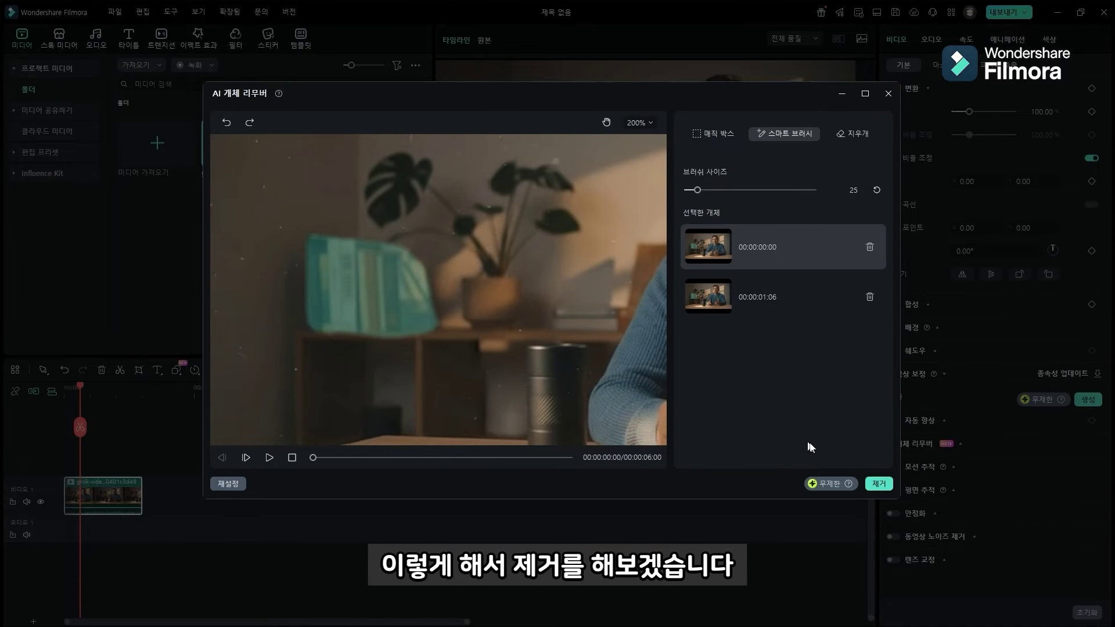
{"action": "left_click", "coordinate": [878, 484]}
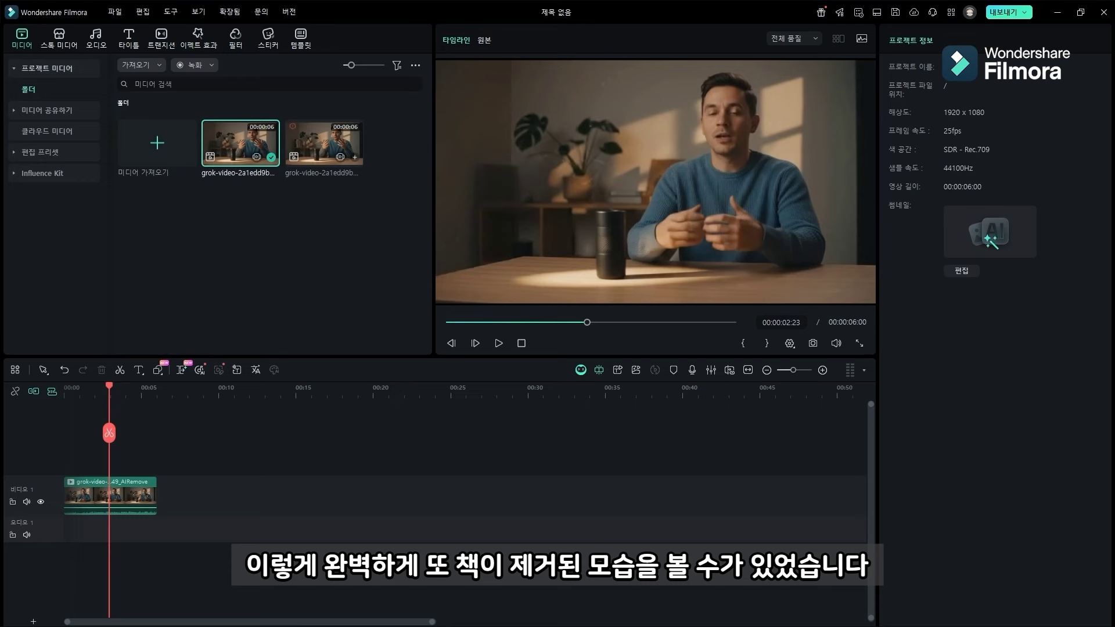
- Replace the processed clip on the video track with the office interview image, and open the image in the AI Object Remover
{"action": "left_click", "coordinate": [135, 493]}
{"action": "key", "text": "Delete"}
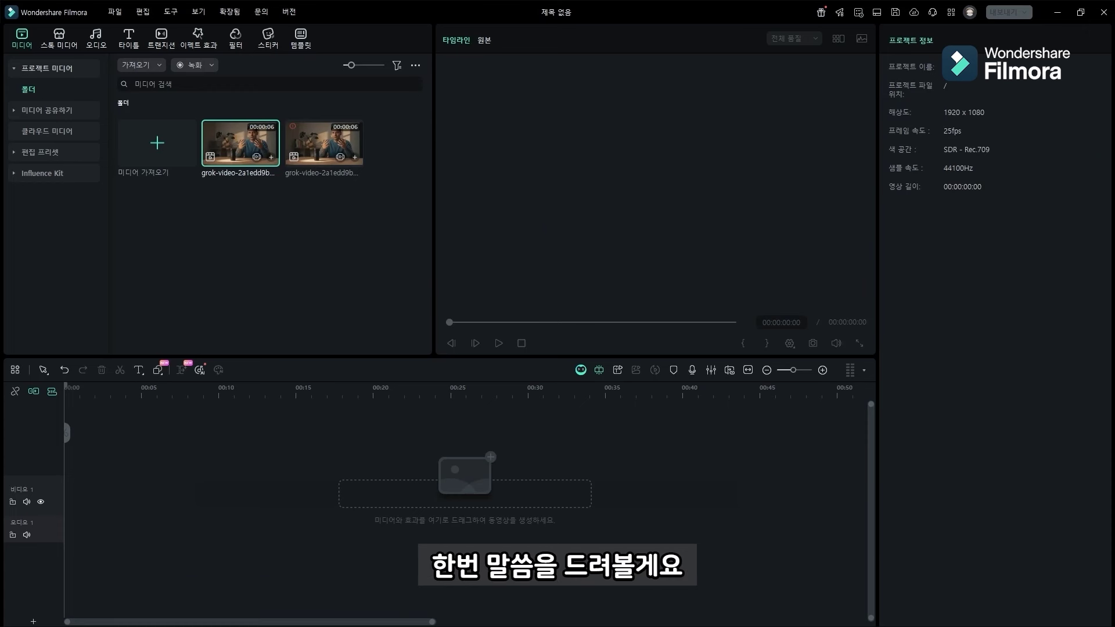
{"action": "left_click_drag", "start_coordinate": [1114, 247], "coordinate": [318, 234]}
{"action": "left_click_drag", "start_coordinate": [150, 211], "coordinate": [156, 477]}
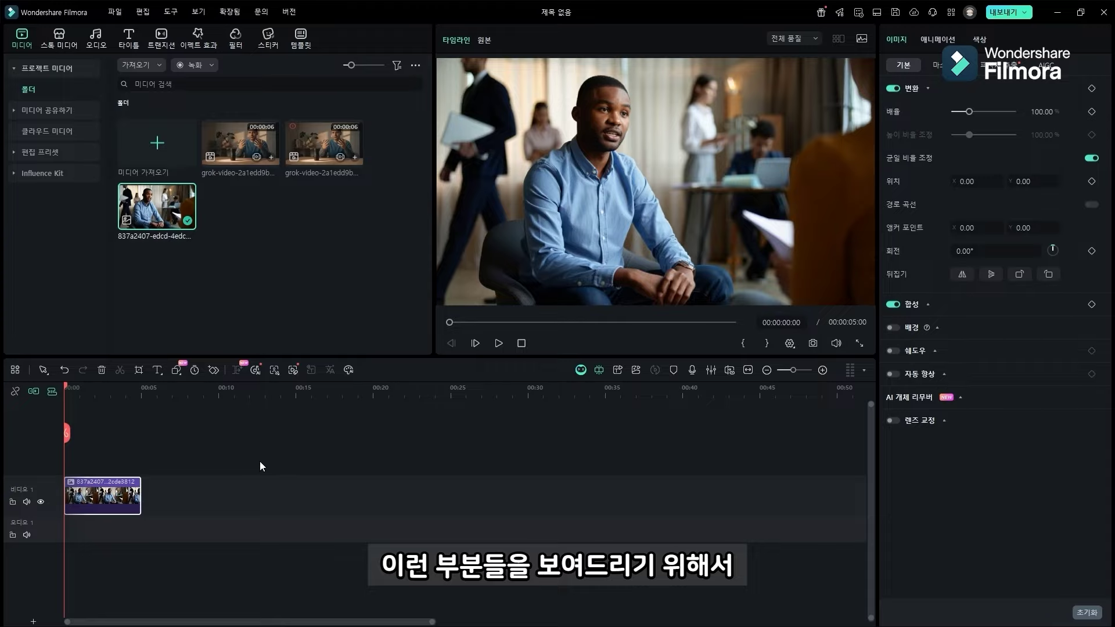
{"action": "right_click", "coordinate": [125, 503]}
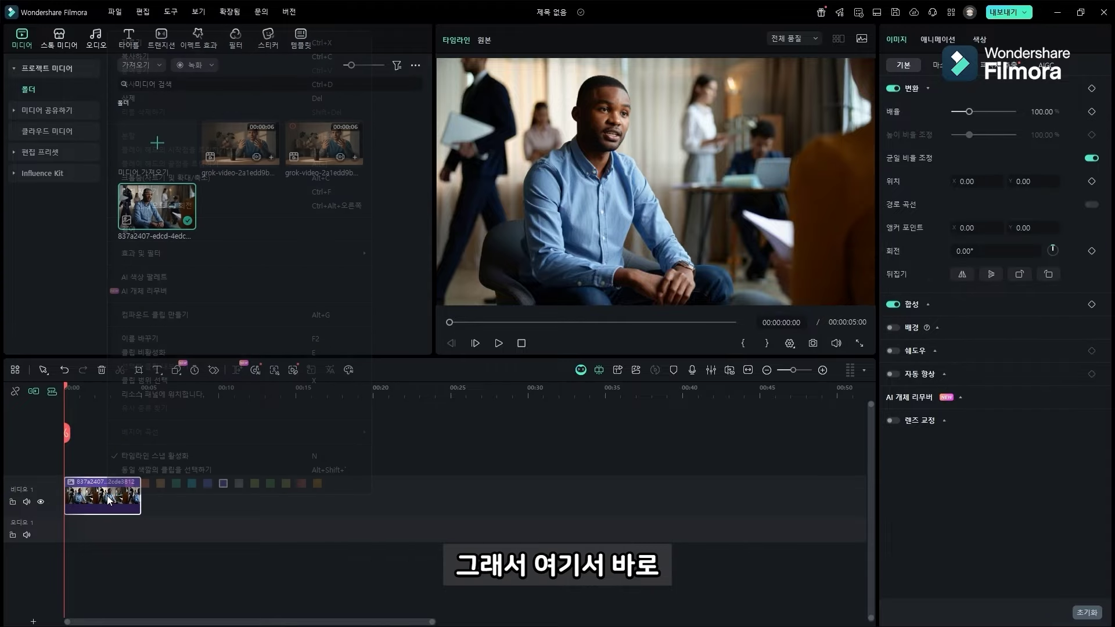
{"action": "left_click", "coordinate": [152, 293]}
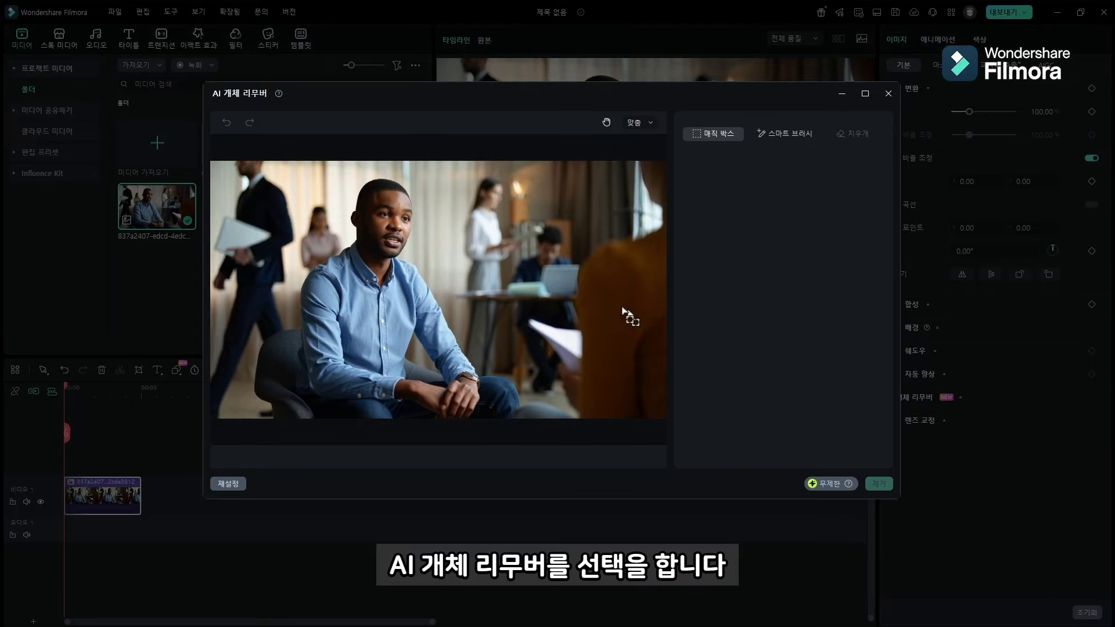
- Mask the standing woman in the background with the Smart Brush at size 58, and trim the excess beside her with the Eraser at size 13
{"action": "left_click", "coordinate": [773, 136]}
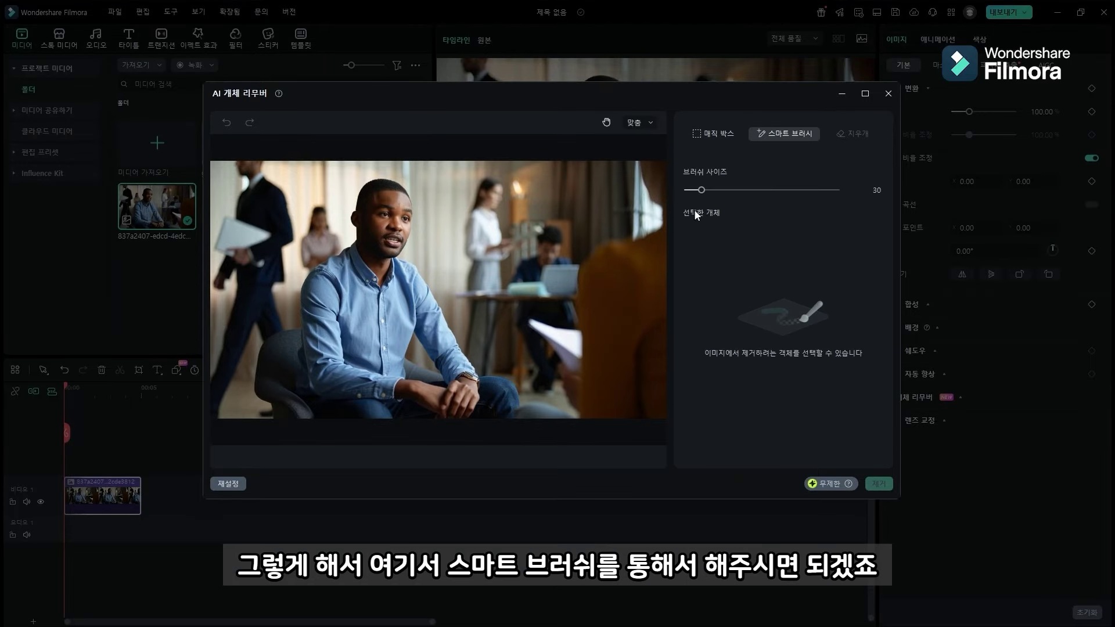
{"action": "left_click_drag", "start_coordinate": [701, 189], "coordinate": [712, 190]}
{"action": "left_click_drag", "start_coordinate": [498, 189], "coordinate": [486, 251]}
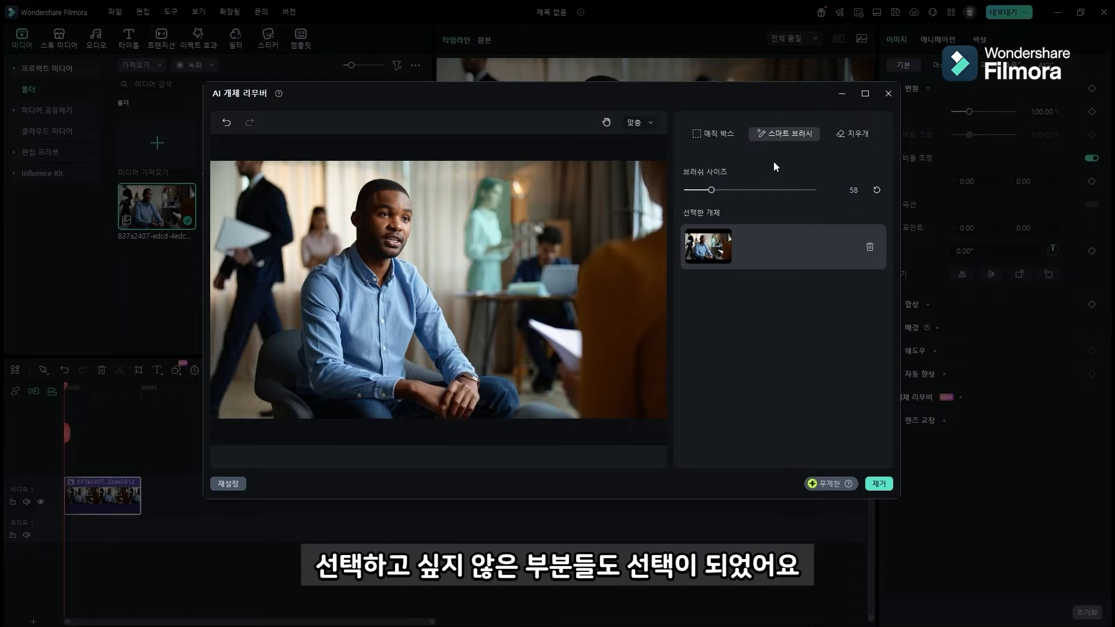
{"action": "left_click", "coordinate": [852, 134]}
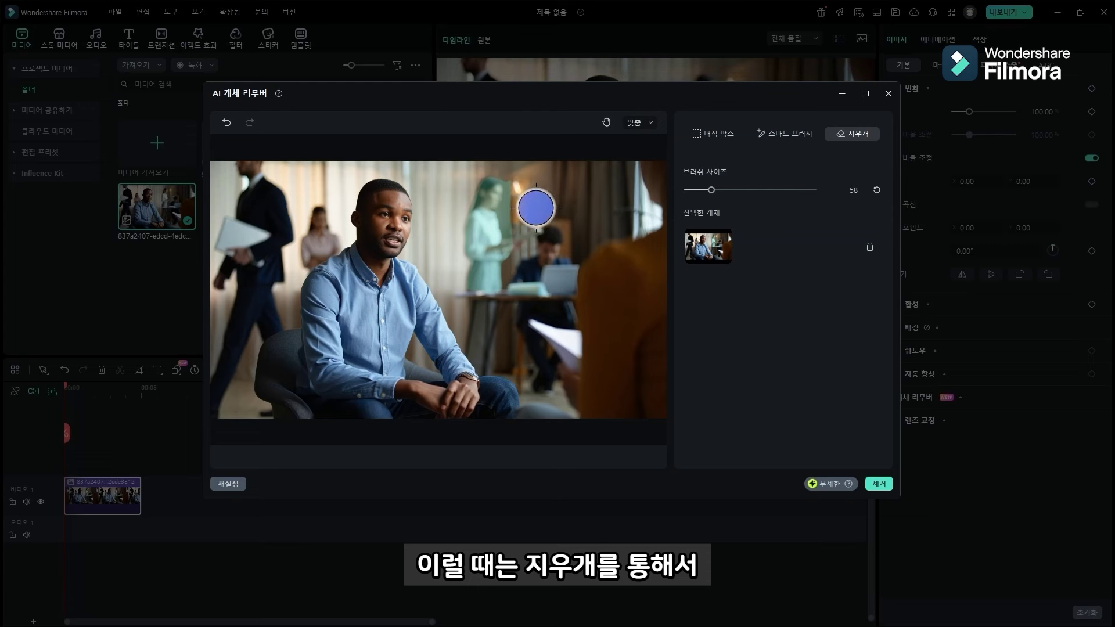
{"action": "scroll", "coordinate": [536, 208], "scroll_direction": "down", "scroll_amount": 5}
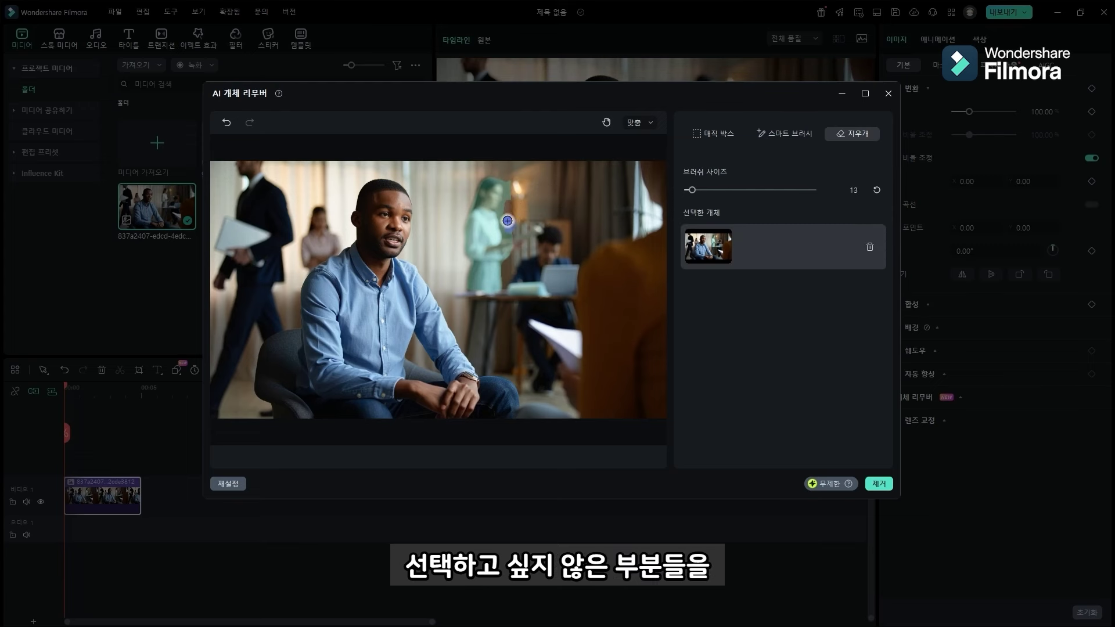
{"action": "mouse_move", "coordinate": [509, 193]}
{"action": "left_mouse_down"}
{"action": "mouse_move", "coordinate": [517, 169]}
{"action": "mouse_move", "coordinate": [522, 219]}
{"action": "mouse_move", "coordinate": [507, 232]}
{"action": "mouse_move", "coordinate": [512, 211]}
{"action": "mouse_move", "coordinate": [527, 214]}
{"action": "mouse_move", "coordinate": [510, 232]}
{"action": "left_mouse_up"}
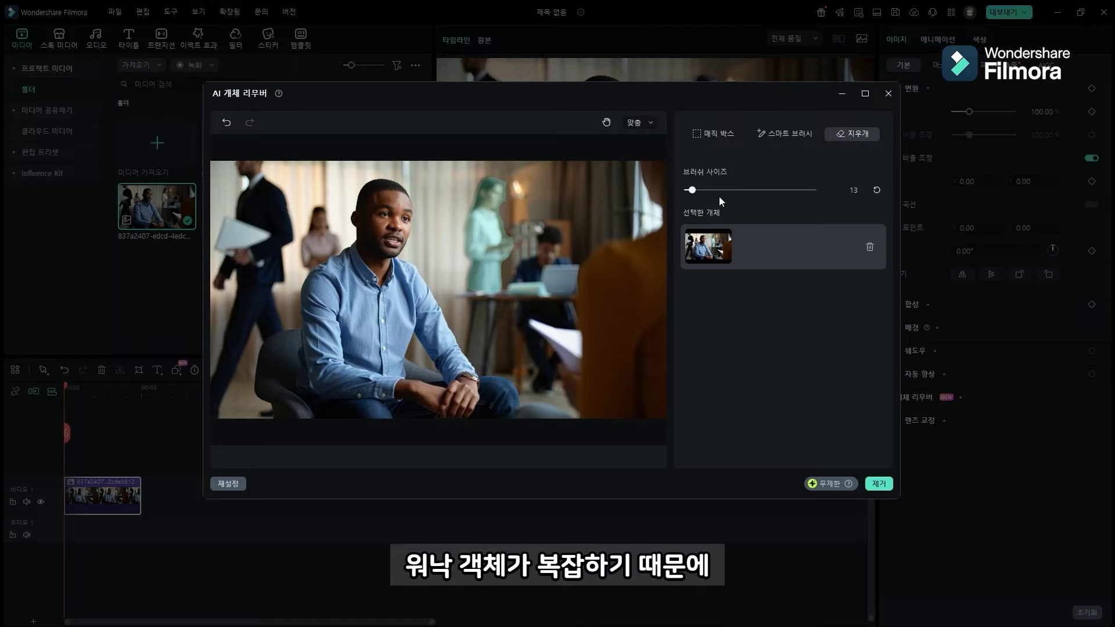
- Paint over the standing woman's legs, the distant woman, the walking man and the man at the desk with the Smart Brush at size 13
{"action": "left_click", "coordinate": [778, 134]}
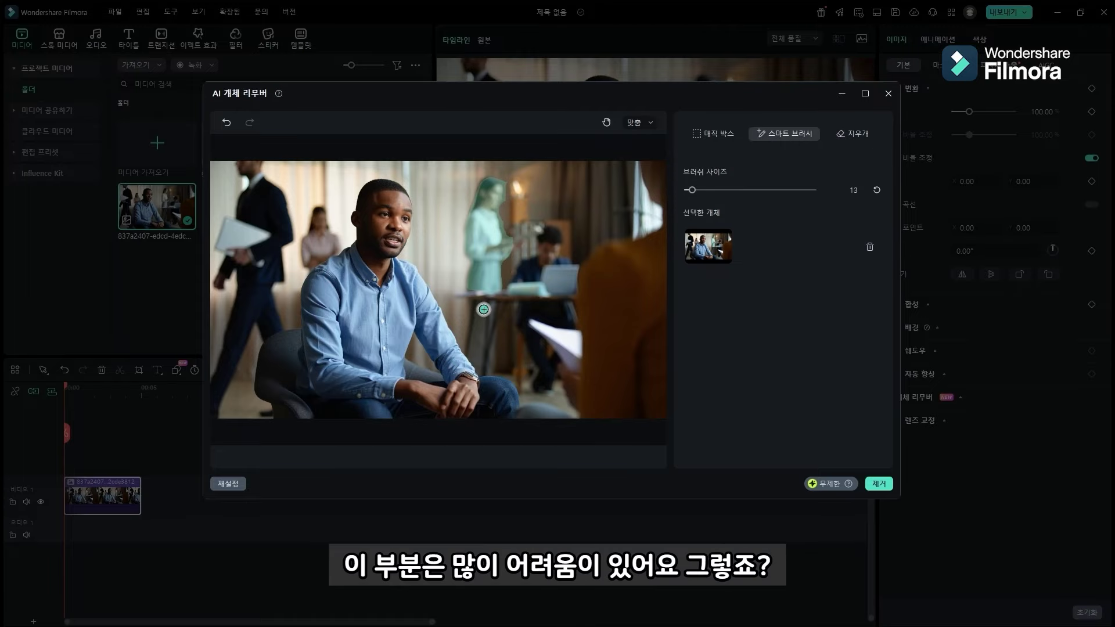
{"action": "left_click_drag", "start_coordinate": [484, 309], "coordinate": [475, 356]}
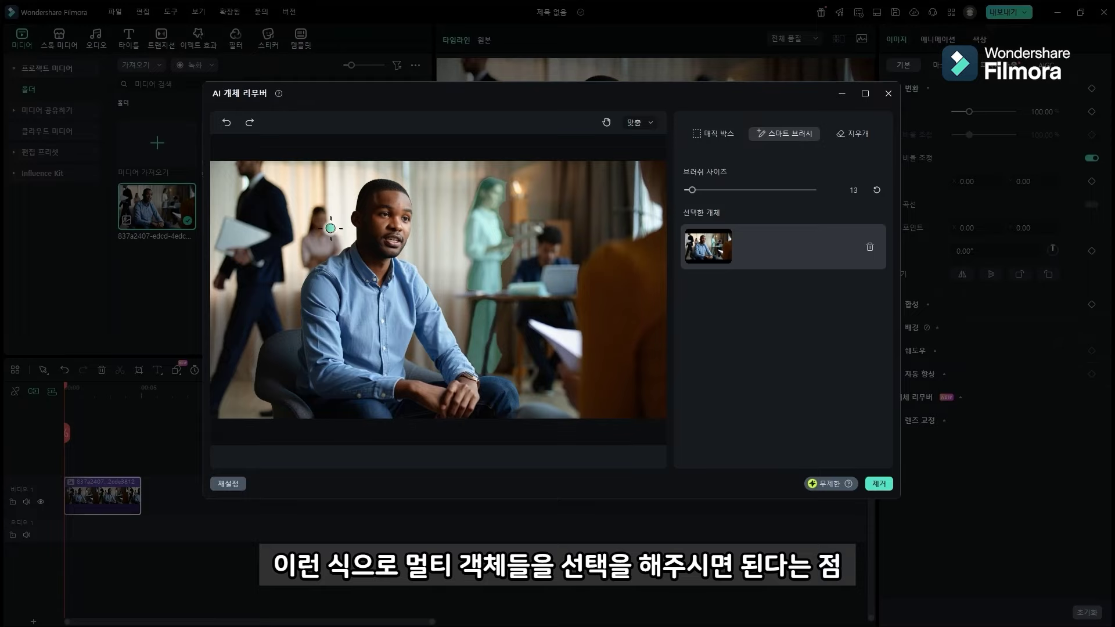
{"action": "mouse_move", "coordinate": [330, 228]}
{"action": "left_mouse_down"}
{"action": "mouse_move", "coordinate": [318, 240]}
{"action": "mouse_move", "coordinate": [320, 220]}
{"action": "left_mouse_up"}
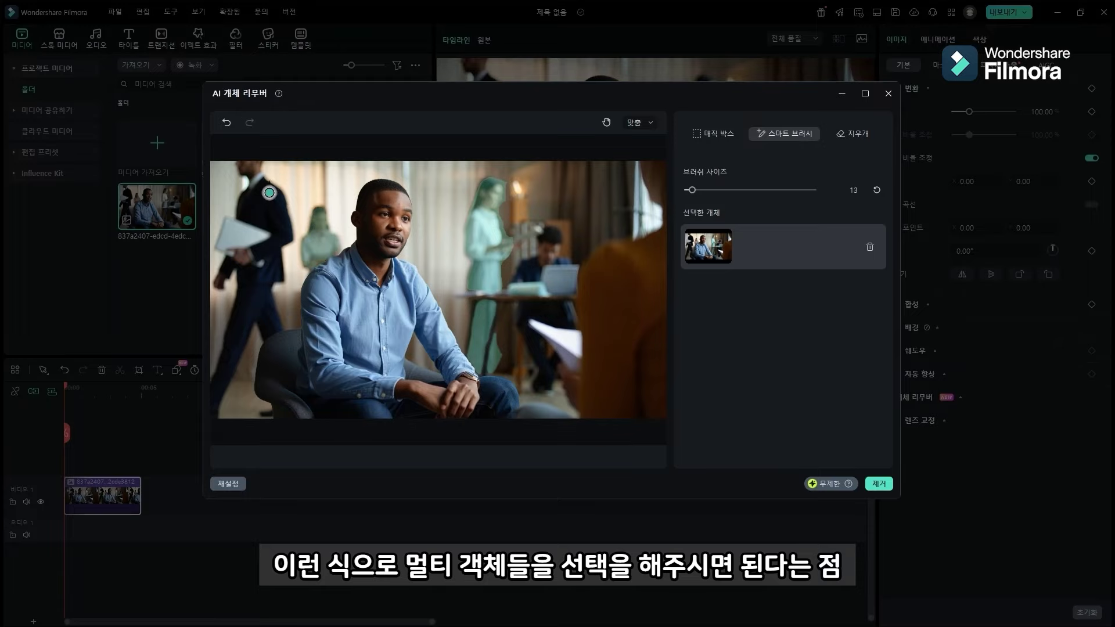
{"action": "left_click_drag", "start_coordinate": [269, 193], "coordinate": [258, 190]}
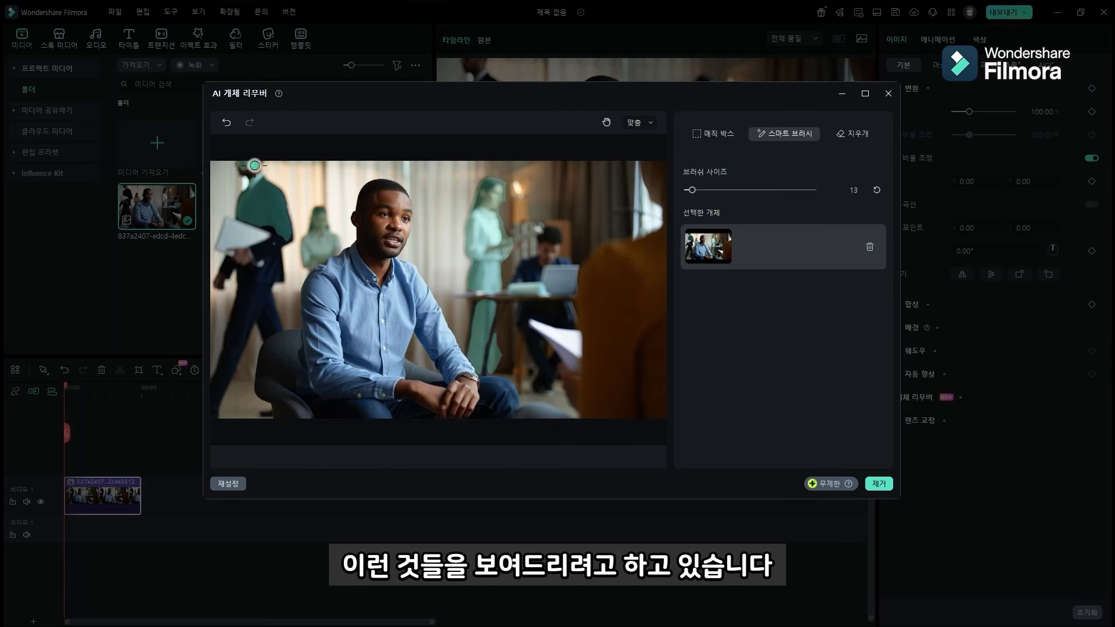
{"action": "left_click_drag", "start_coordinate": [241, 246], "coordinate": [277, 254]}
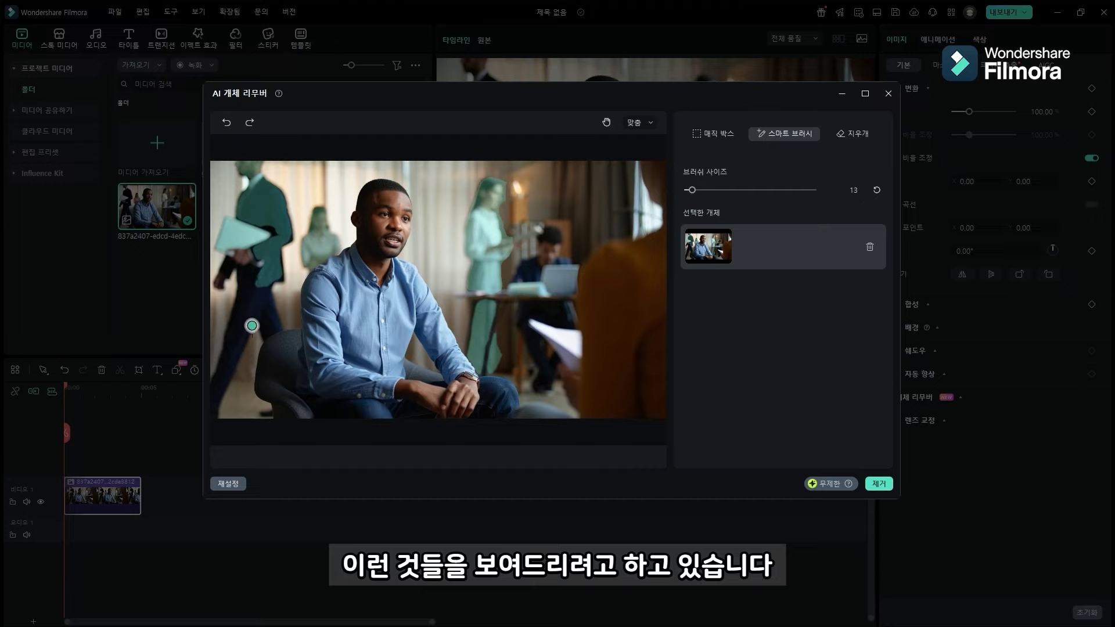
{"action": "left_click_drag", "start_coordinate": [252, 325], "coordinate": [249, 291]}
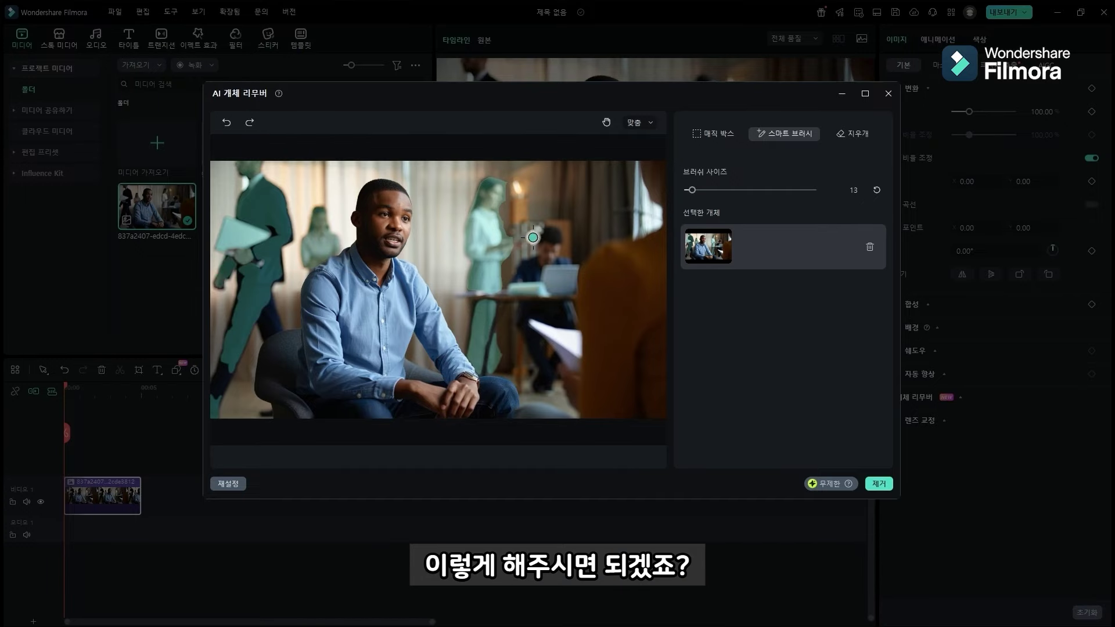
{"action": "mouse_move", "coordinate": [532, 238]}
{"action": "left_mouse_down"}
{"action": "mouse_move", "coordinate": [549, 264]}
{"action": "mouse_move", "coordinate": [530, 268]}
{"action": "mouse_move", "coordinate": [555, 262]}
{"action": "left_mouse_up"}
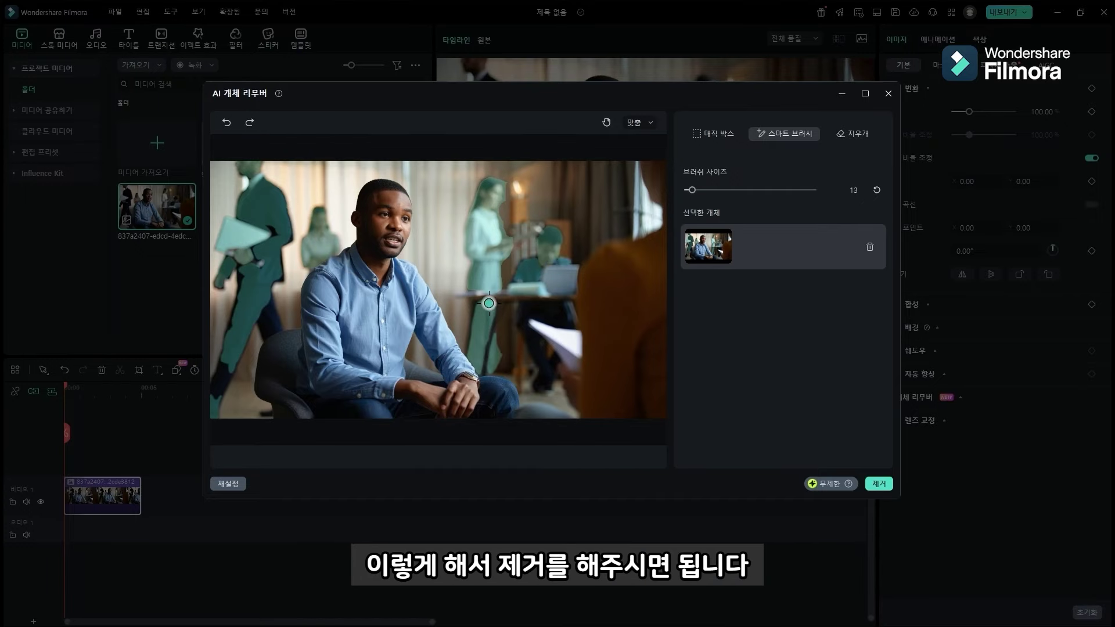
{"action": "left_click_drag", "start_coordinate": [511, 232], "coordinate": [537, 282]}
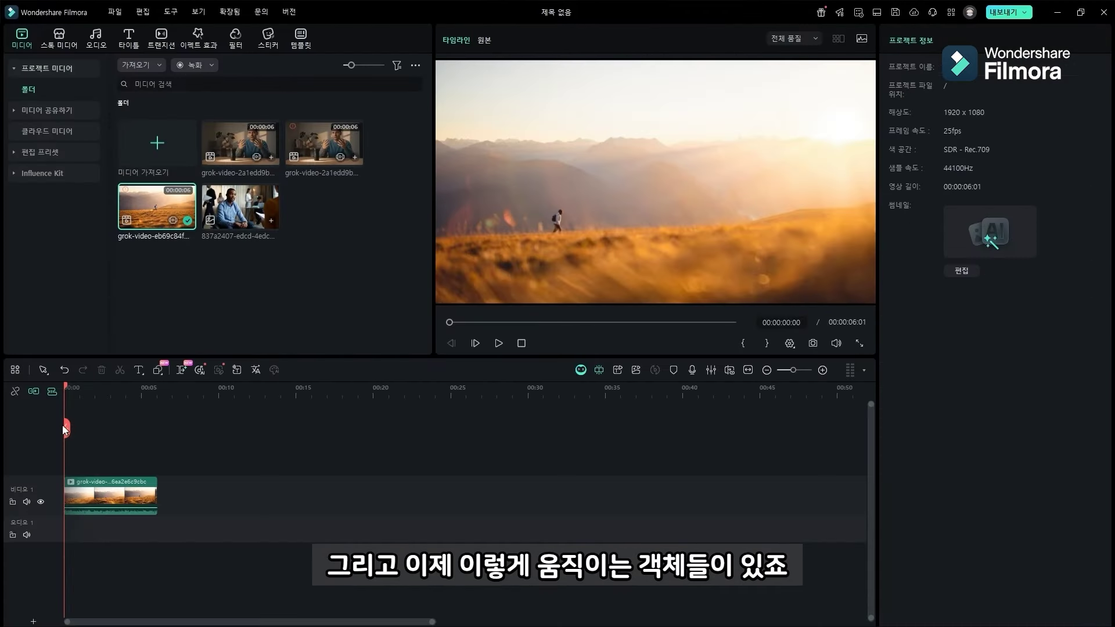
- Open the clip of the runner in the field in the AI Object Remover, and add a magic box around the runner at 00:00:00:05
{"action": "mouse_move", "coordinate": [69, 431]}
{"action": "left_mouse_down"}
{"action": "mouse_move", "coordinate": [152, 429]}
{"action": "mouse_move", "coordinate": [68, 431]}
{"action": "left_mouse_up"}
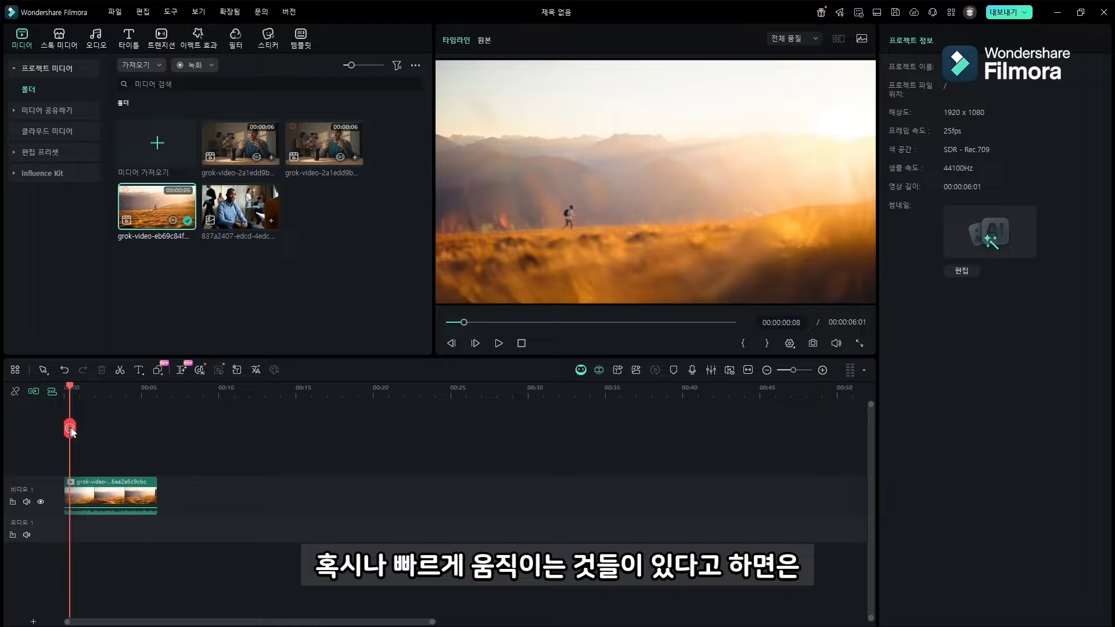
{"action": "right_click", "coordinate": [100, 491]}
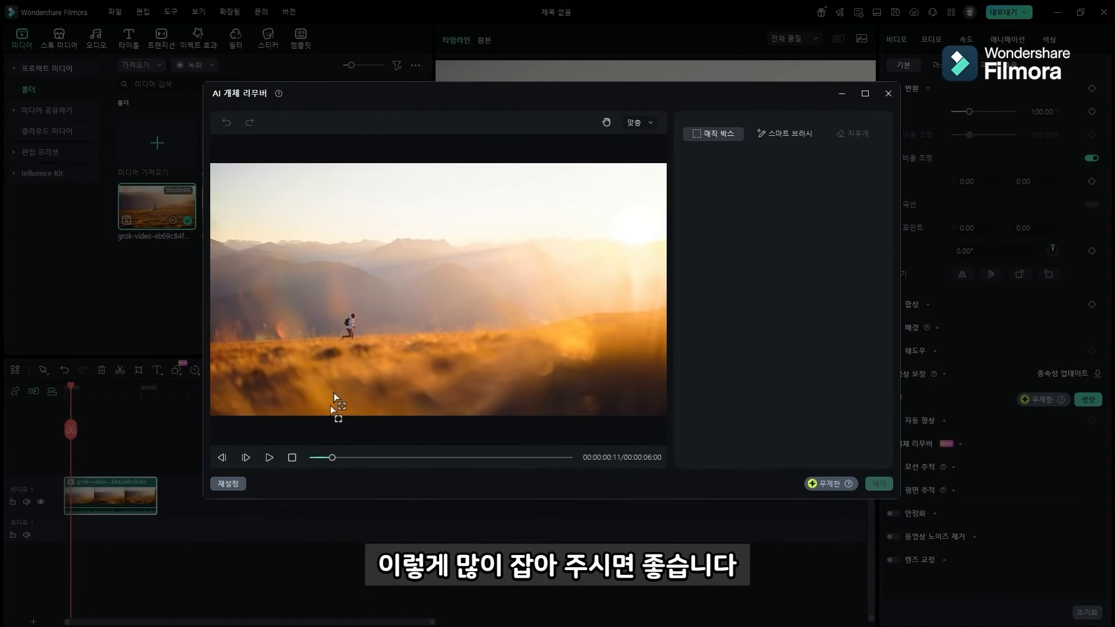
{"action": "left_click_drag", "start_coordinate": [332, 458], "coordinate": [321, 458]}
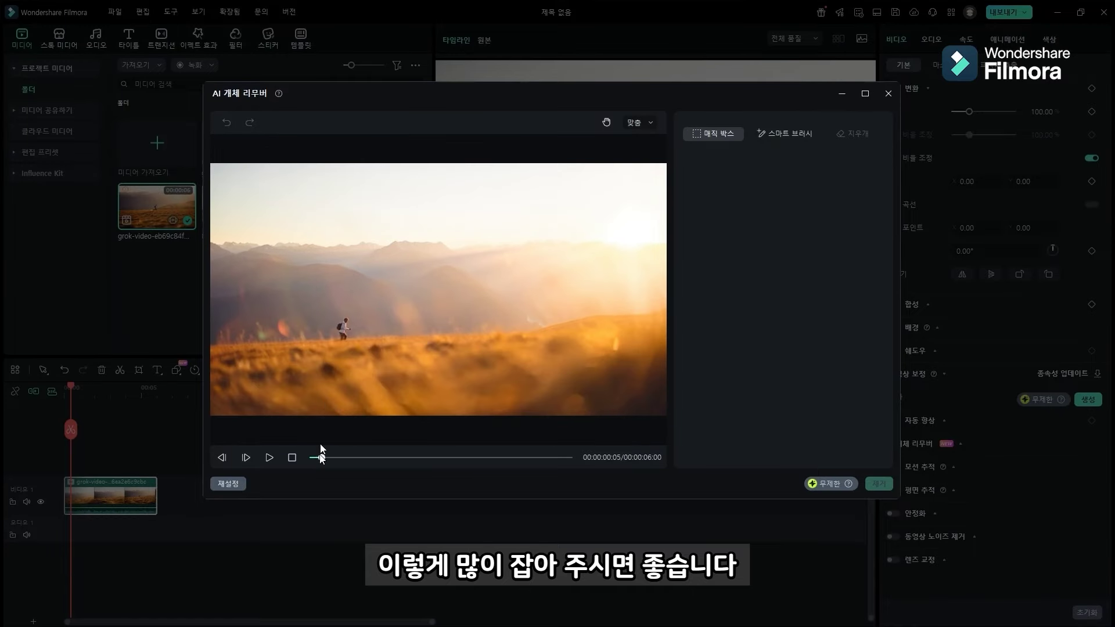
{"action": "left_click_drag", "start_coordinate": [334, 317], "coordinate": [353, 343]}
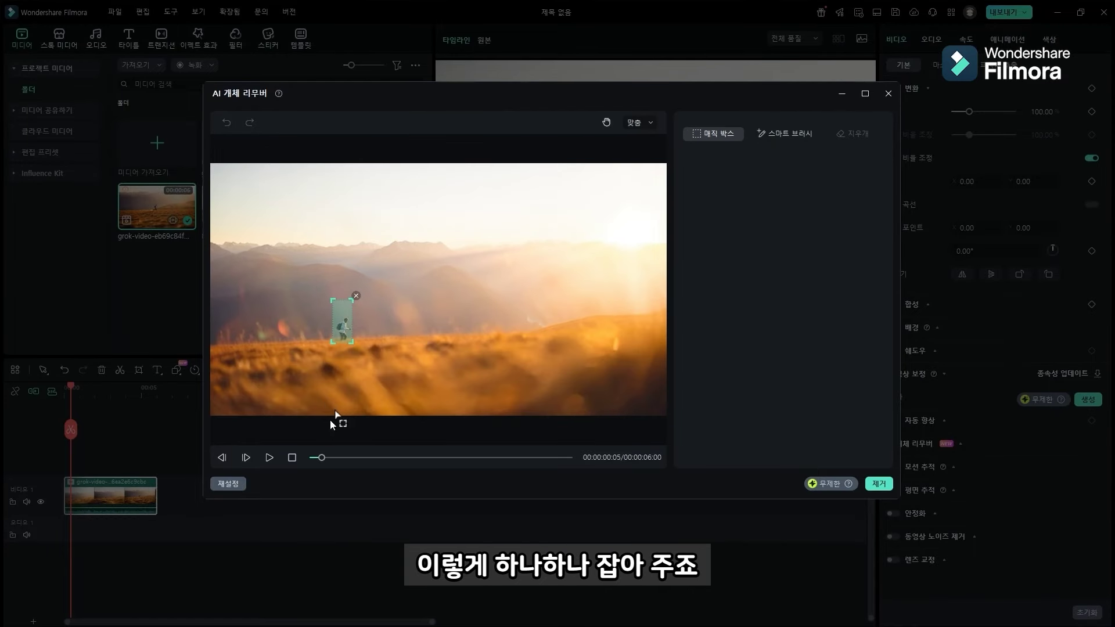
- Delete the magic box made at 00:00:00:05, and add magic boxes around the runner at 00:00:01:14 and 00:00:02:15
{"action": "left_click_drag", "start_coordinate": [321, 457], "coordinate": [381, 458]}
{"action": "left_click", "coordinate": [356, 296]}
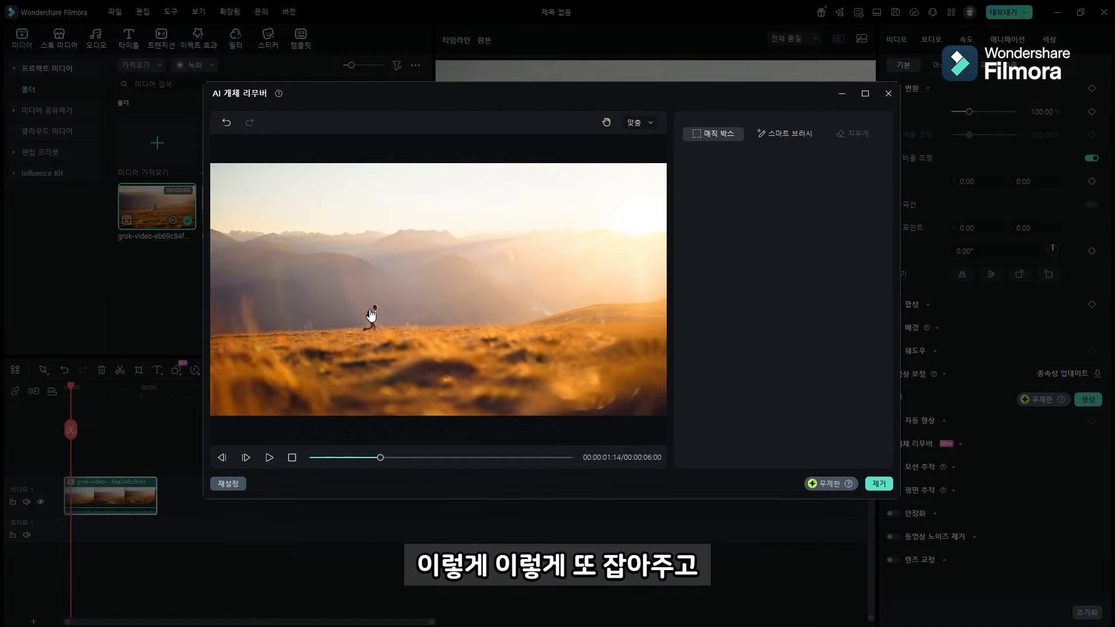
{"action": "left_click_drag", "start_coordinate": [359, 287], "coordinate": [383, 335]}
{"action": "left_click_drag", "start_coordinate": [381, 457], "coordinate": [425, 458]}
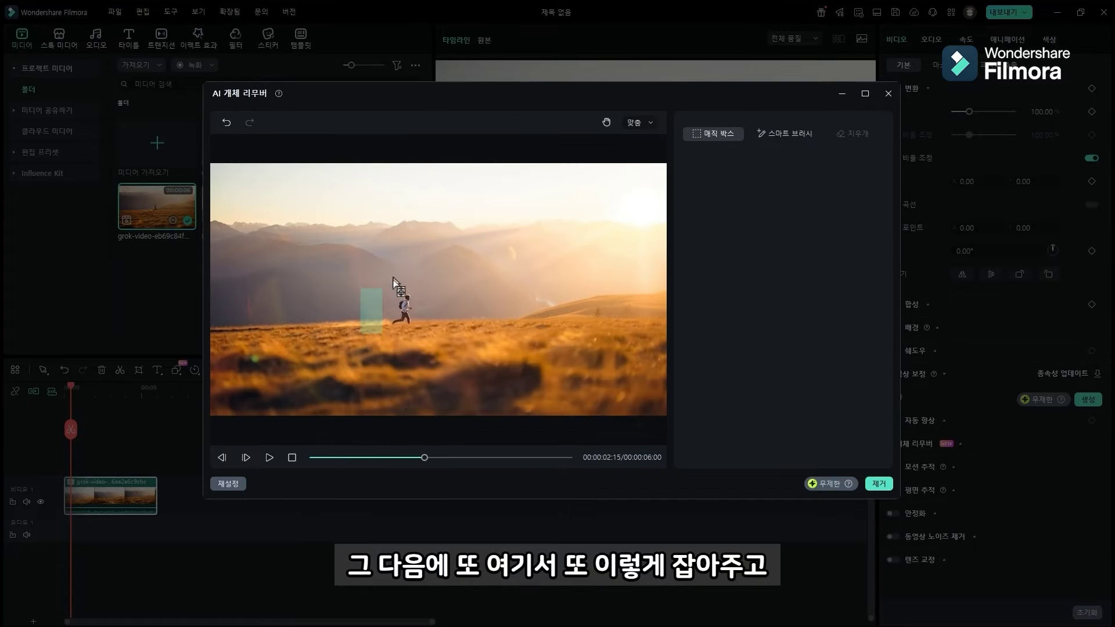
{"action": "left_click_drag", "start_coordinate": [391, 273], "coordinate": [418, 326]}
- Add a magic box around the runner at 00:00:03:21, and enlarge it to cover the runner at 00:00:05:08
{"action": "left_click_drag", "start_coordinate": [425, 457], "coordinate": [478, 457]}
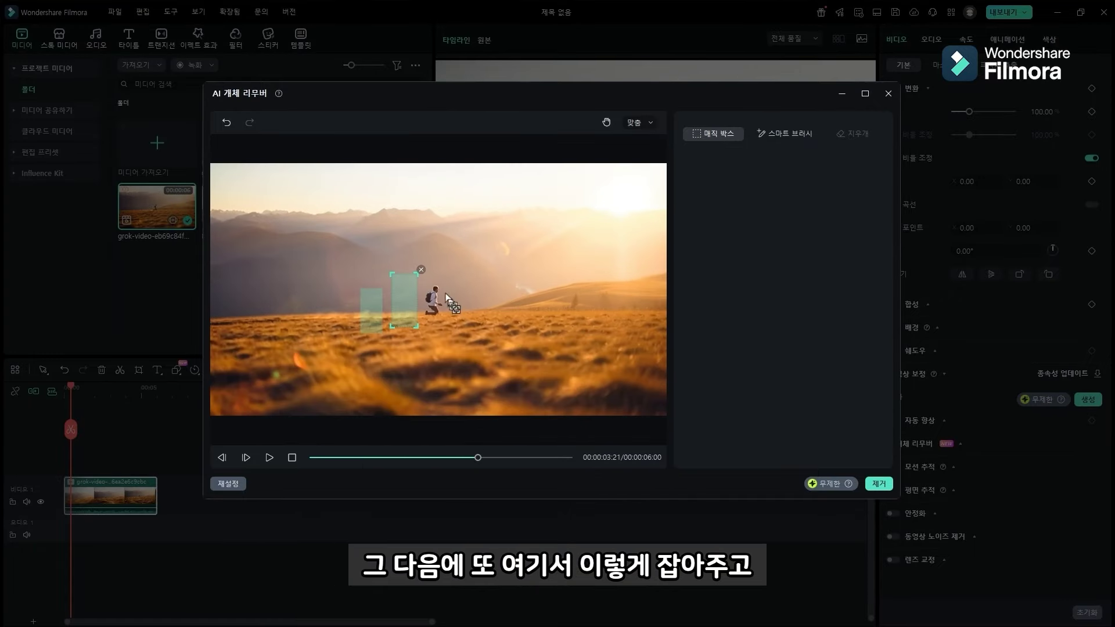
{"action": "left_click_drag", "start_coordinate": [422, 283], "coordinate": [443, 320]}
{"action": "left_click_drag", "start_coordinate": [478, 458], "coordinate": [540, 457]}
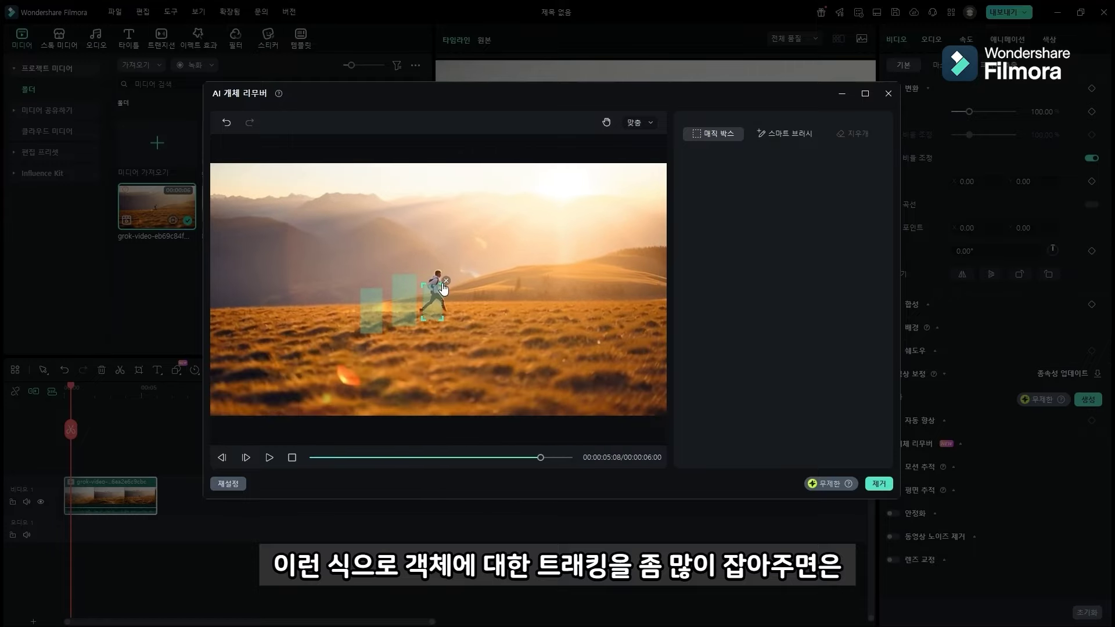
{"action": "left_click_drag", "start_coordinate": [426, 285], "coordinate": [425, 259]}
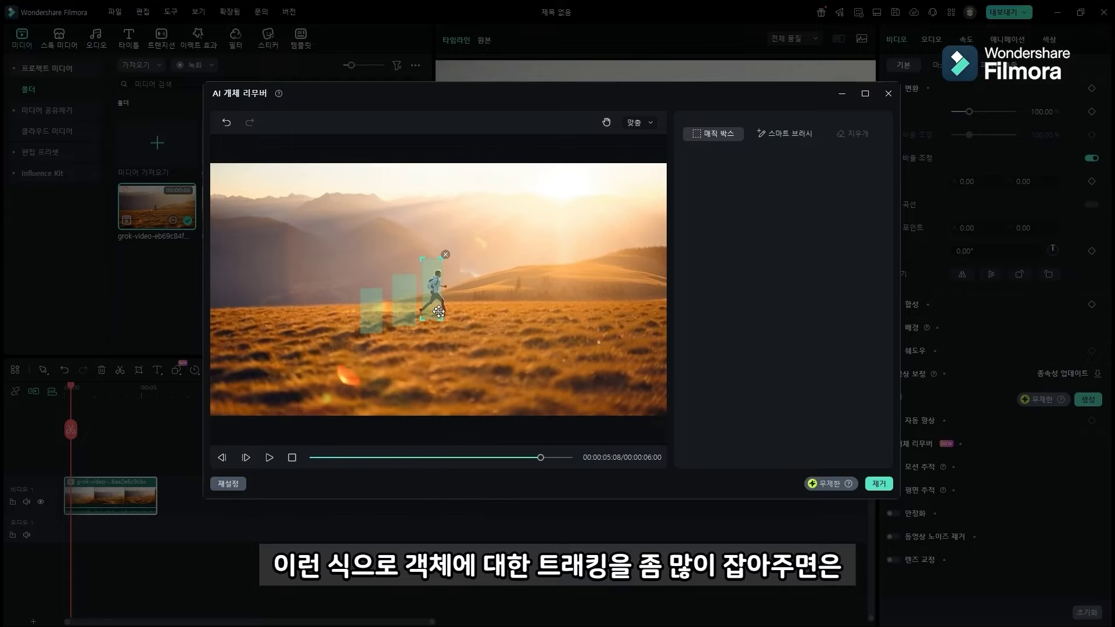
{"action": "left_click_drag", "start_coordinate": [443, 320], "coordinate": [451, 319]}
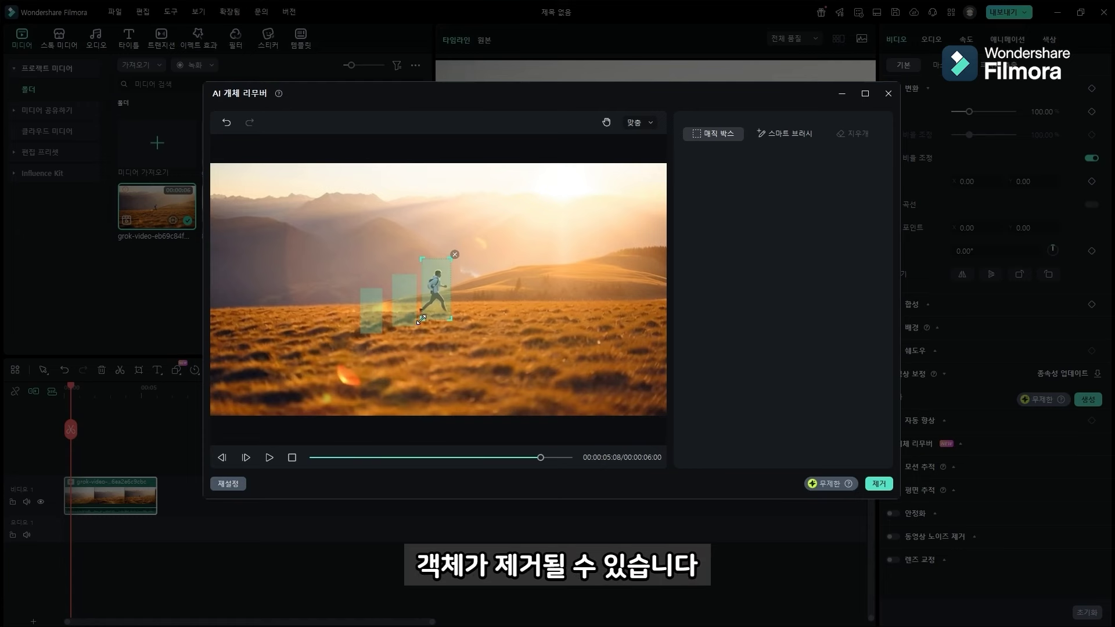
- Fill the gap in the runner's path with a magic box at 00:00:02:05, and reduce it from its upper-left corner
{"action": "left_click_drag", "start_coordinate": [545, 458], "coordinate": [409, 459]}
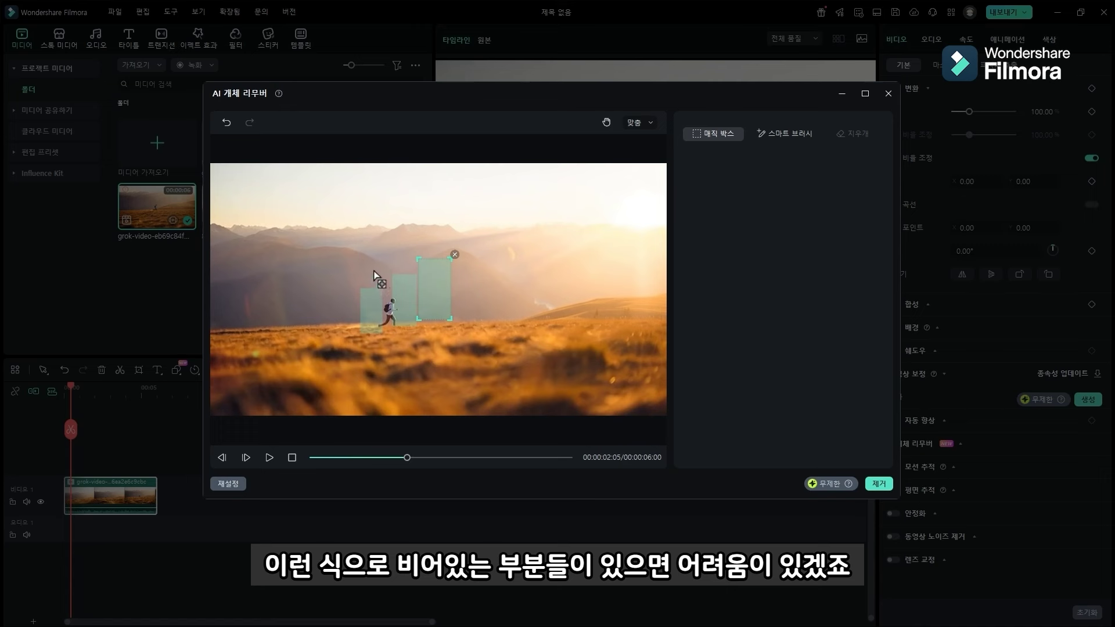
{"action": "left_click_drag", "start_coordinate": [369, 267], "coordinate": [397, 329]}
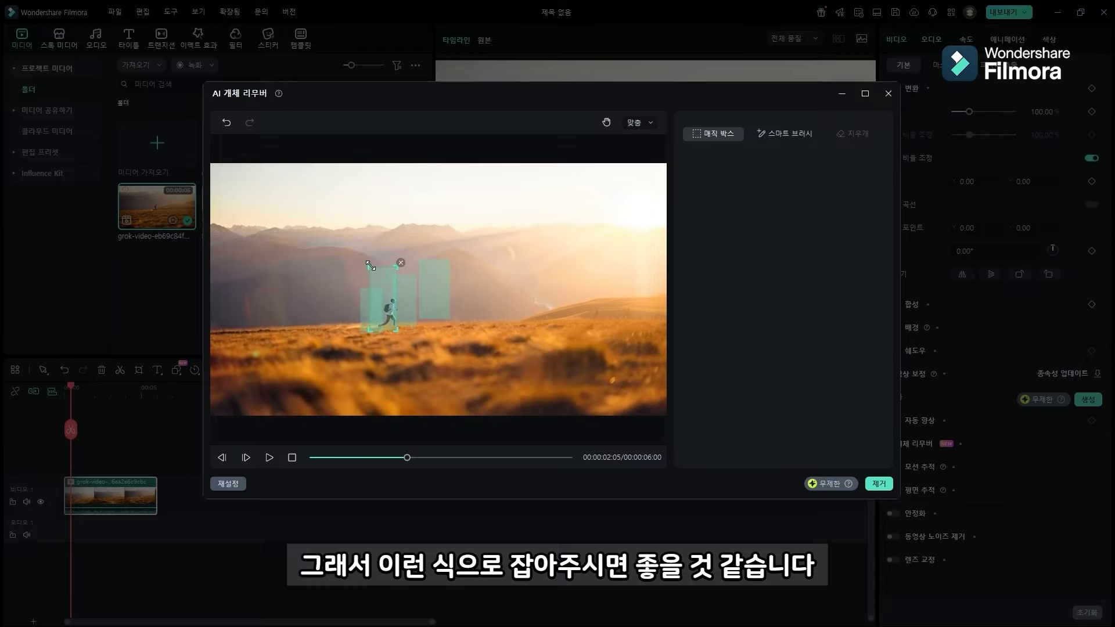
{"action": "left_click_drag", "start_coordinate": [370, 266], "coordinate": [380, 283]}
- Add two overlapping magic boxes around the runner near the clip's start, the second at 00:00:00:08, and run the object removal
{"action": "left_click_drag", "start_coordinate": [398, 460], "coordinate": [323, 459]}
{"action": "left_click_drag", "start_coordinate": [328, 301], "coordinate": [352, 343]}
{"action": "left_click_drag", "start_coordinate": [322, 461], "coordinate": [328, 460]}
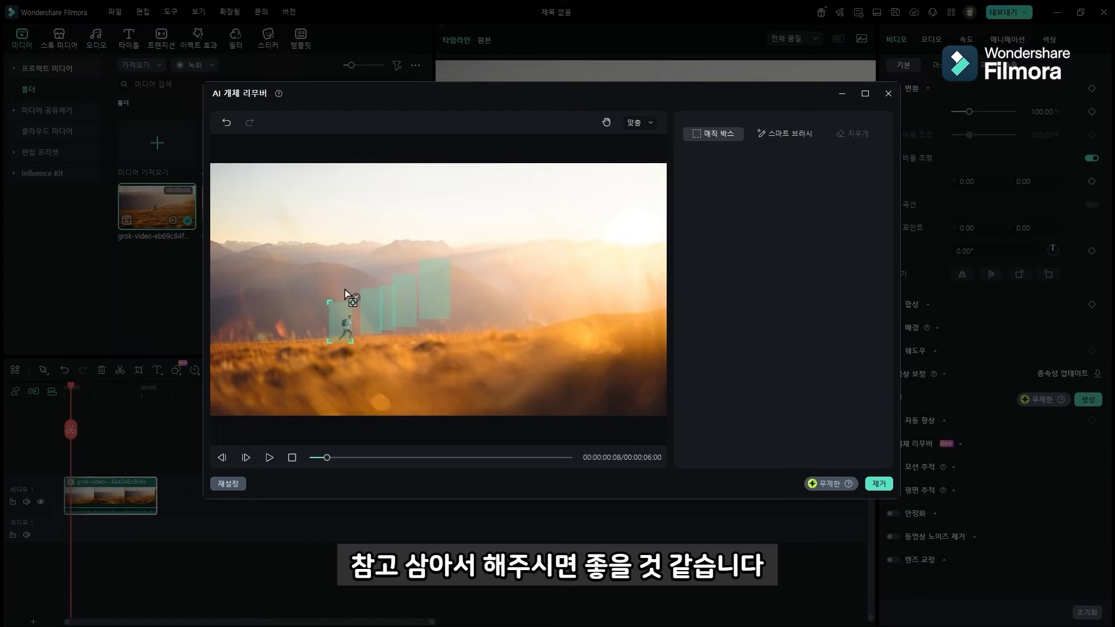
{"action": "left_click_drag", "start_coordinate": [344, 288], "coordinate": [362, 341]}
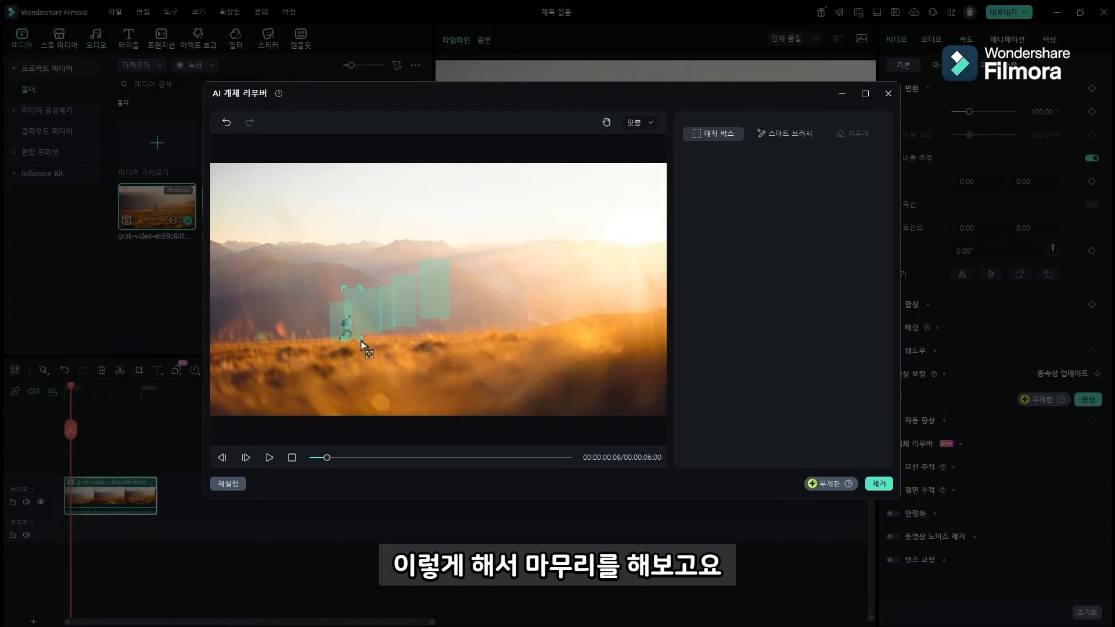
{"action": "left_click", "coordinate": [877, 485]}
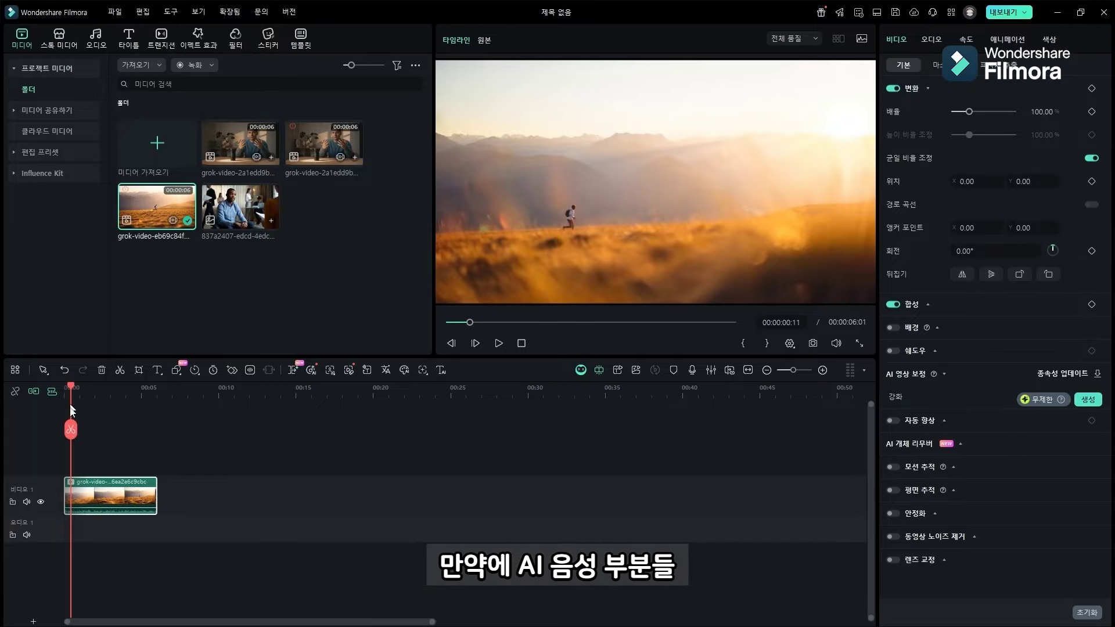
- Examine the runner clip at 00:00:03:20, its audio adjustment and AI voice enhancement settings, and its video denoise and planar tracking tools
{"action": "left_click_drag", "start_coordinate": [75, 430], "coordinate": [123, 434]}
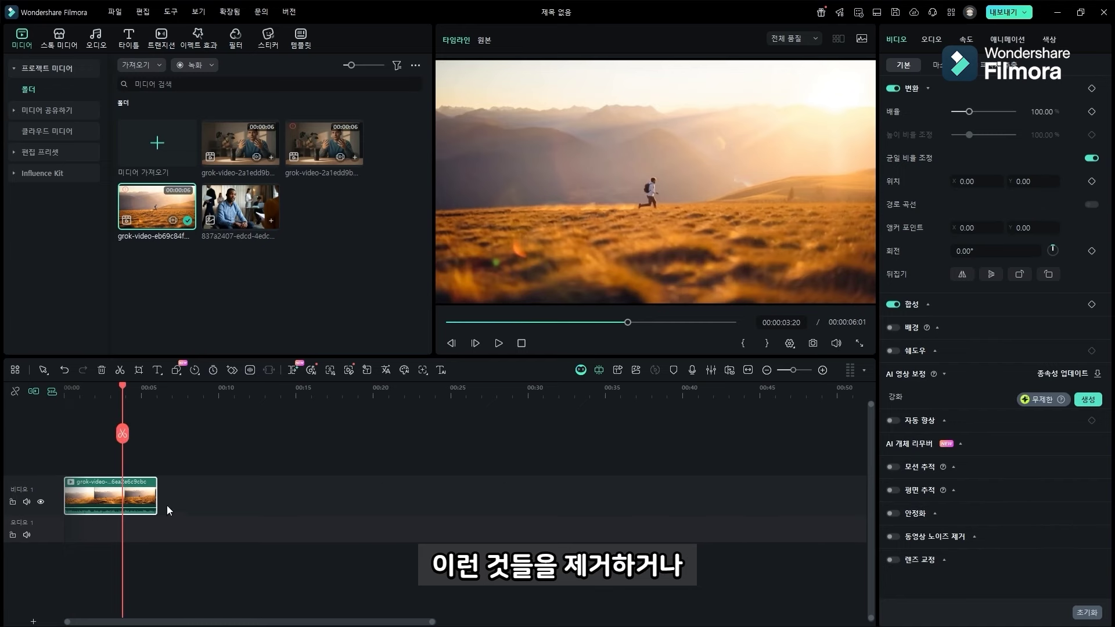
{"action": "left_click", "coordinate": [930, 40]}
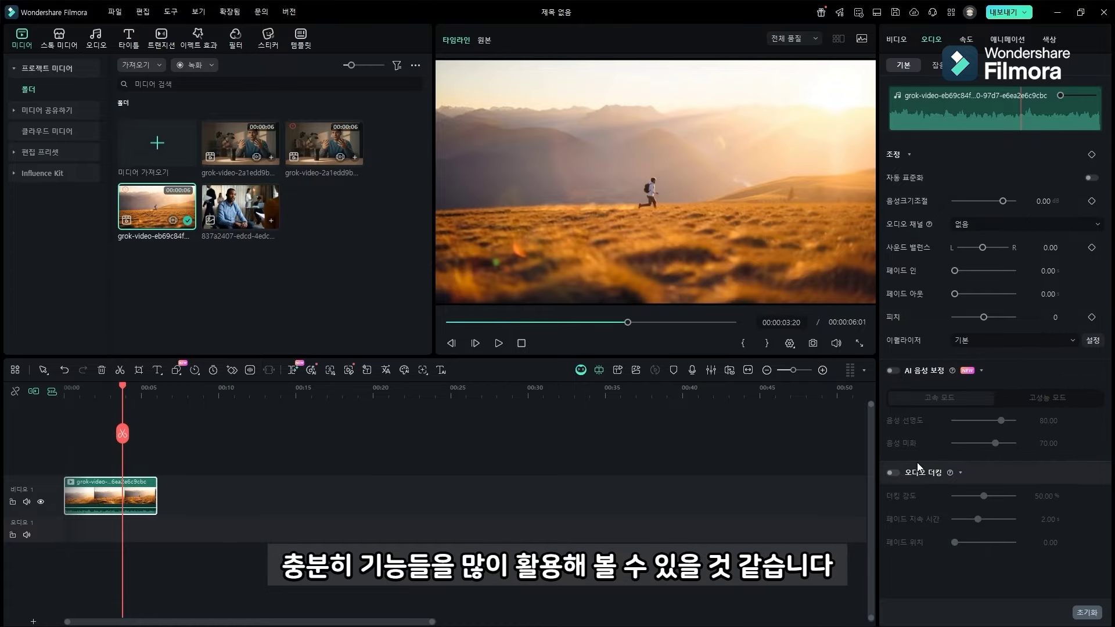
{"action": "left_click", "coordinate": [897, 42]}
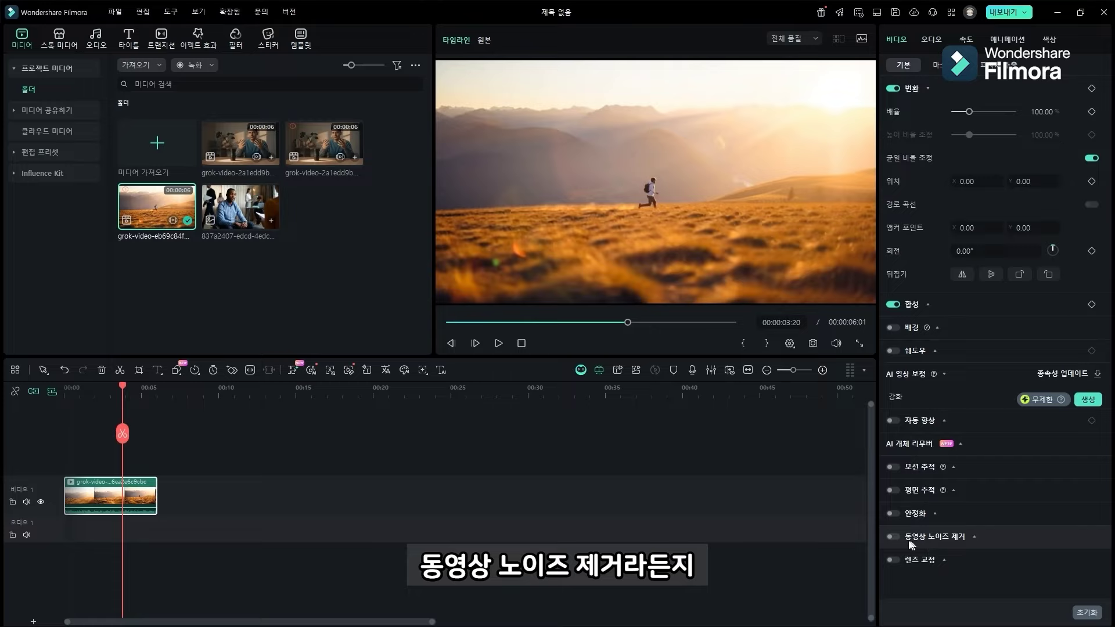
{"action": "mouse_move", "coordinate": [943, 490]}
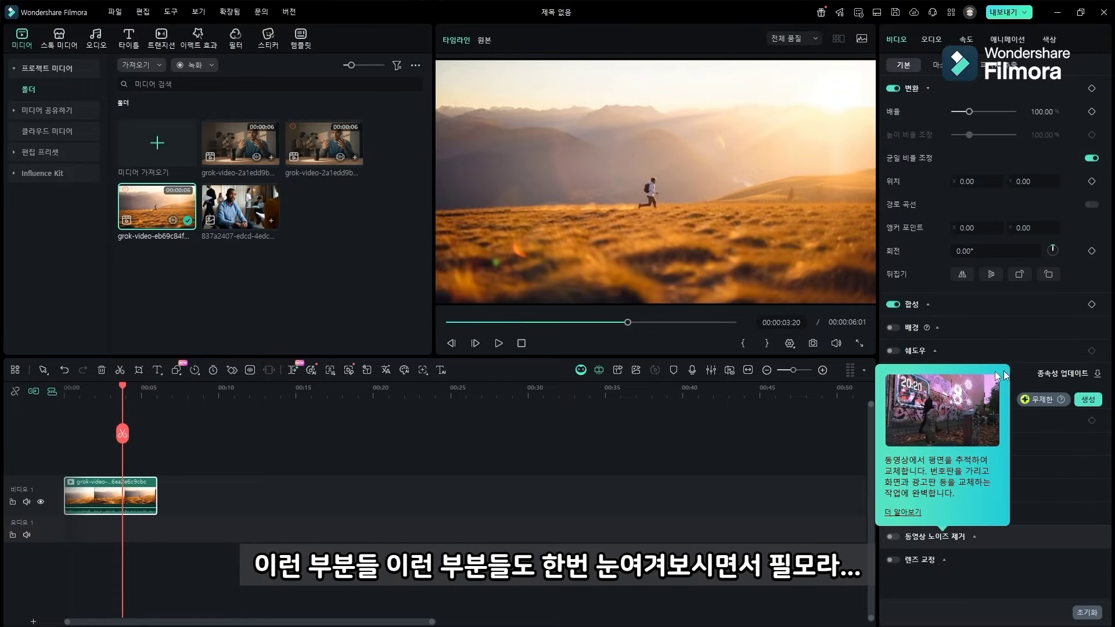
{"action": "left_click", "coordinate": [852, 447]}
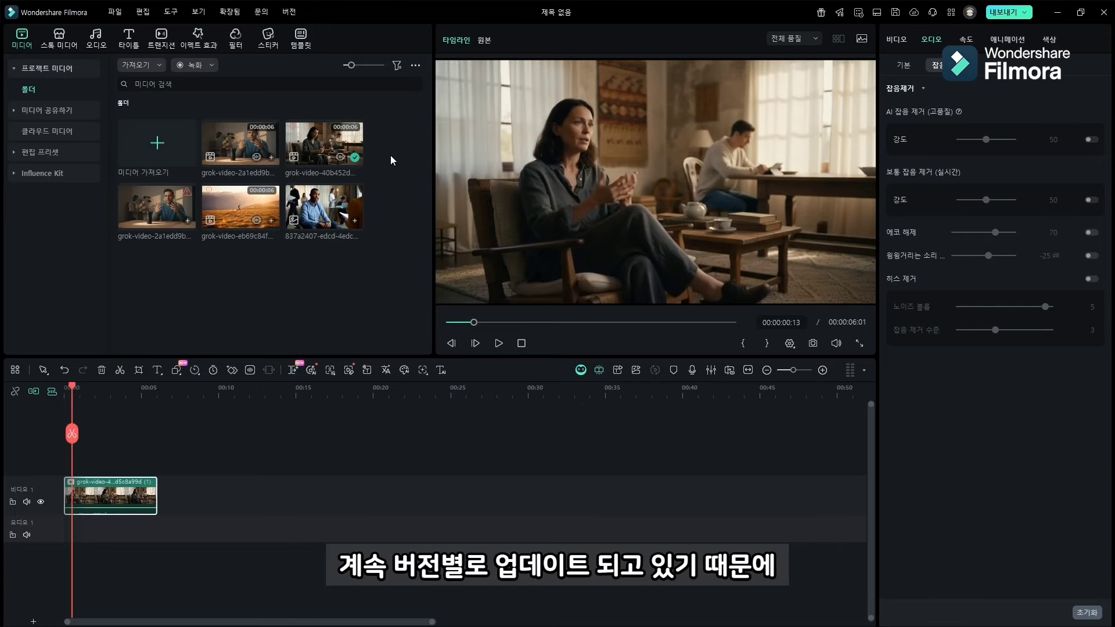
- Check the installed Filmora version in the program information window, and close it
{"action": "left_click", "coordinate": [289, 11]}
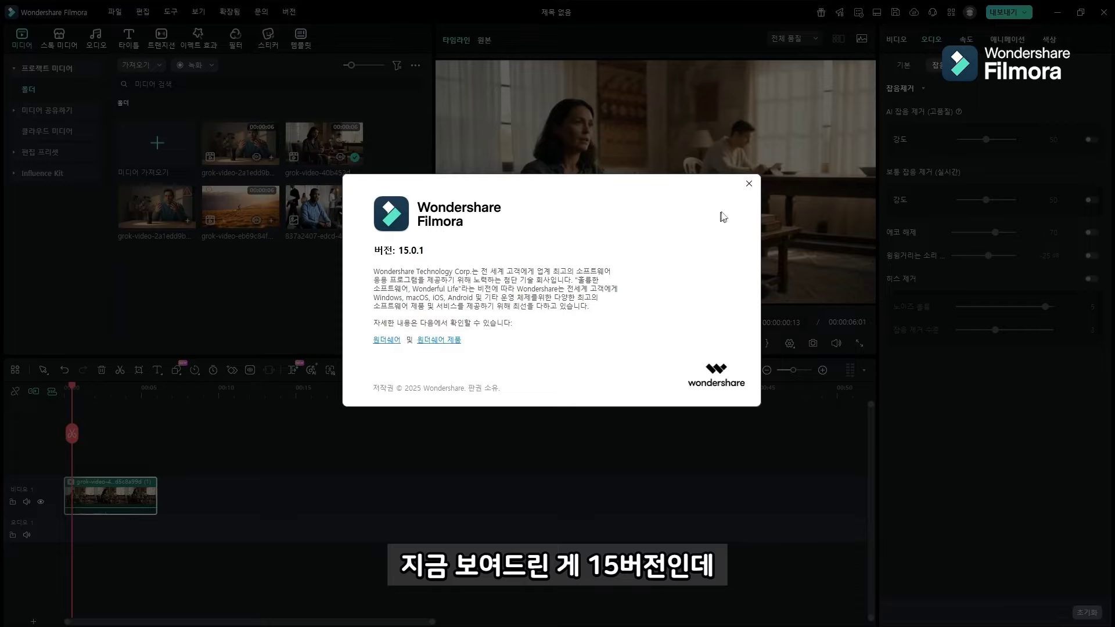
{"action": "left_click", "coordinate": [749, 185]}
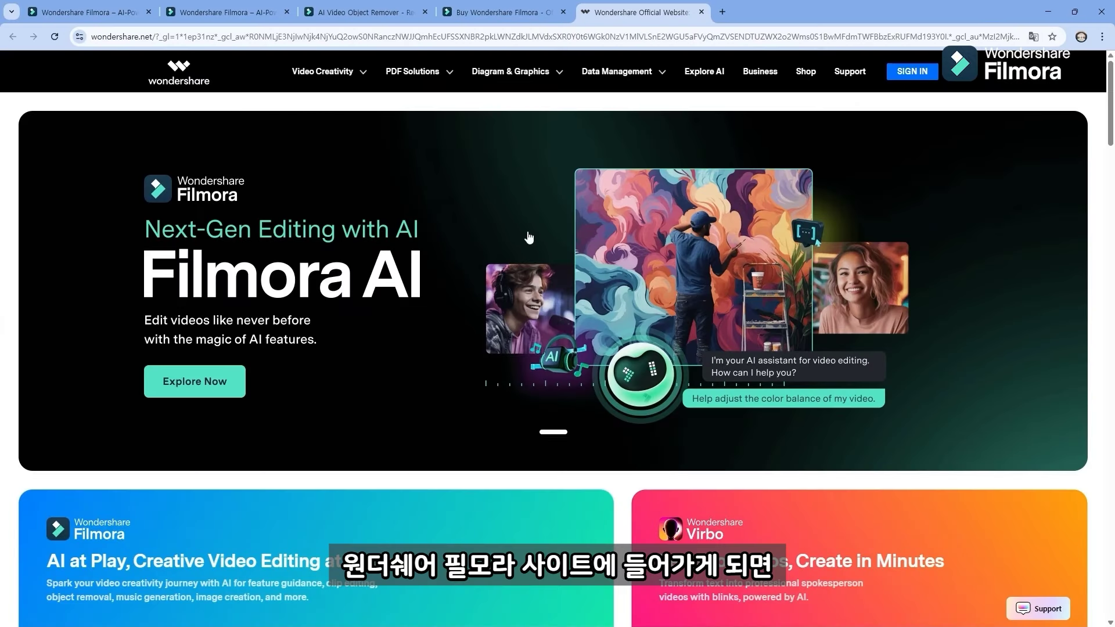
- Browse the Wondershare home page in the web browser, and compare the Filmora plans on the purchase page
{"action": "scroll", "coordinate": [528, 237], "scroll_direction": "down", "scroll_amount": 3}
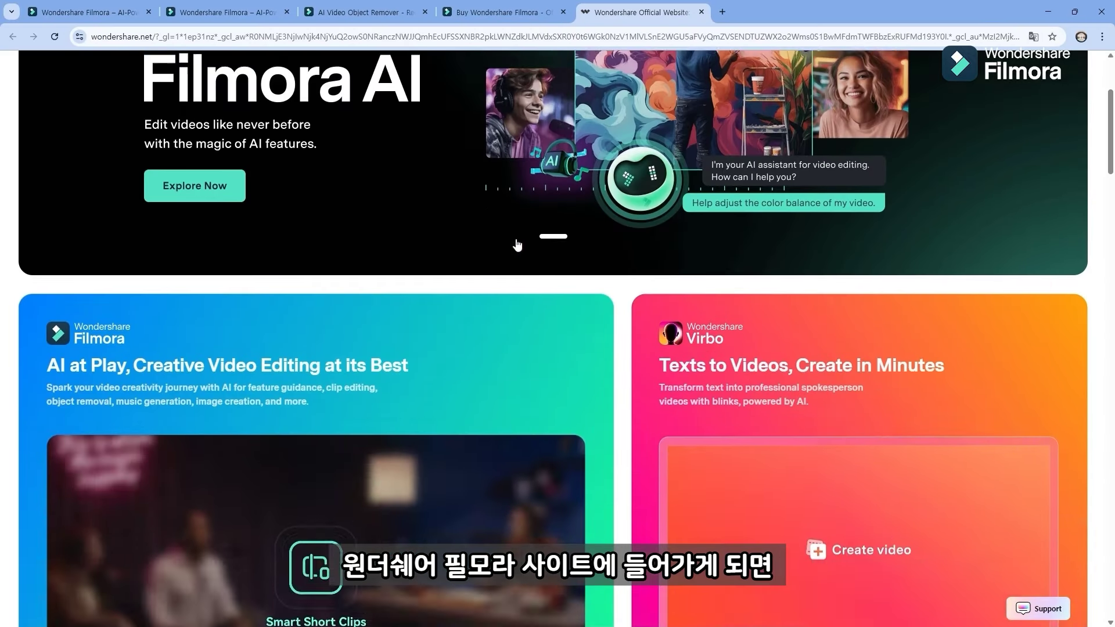
{"action": "scroll", "coordinate": [517, 241], "scroll_direction": "up", "scroll_amount": 3}
{"action": "left_click", "coordinate": [516, 17]}
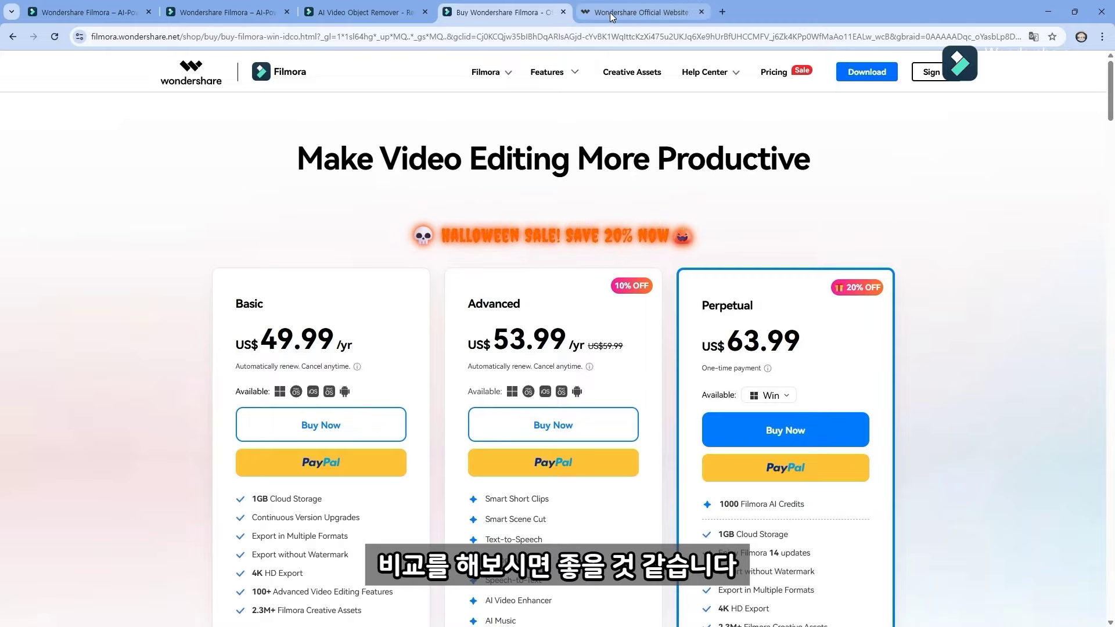
{"action": "left_click", "coordinate": [590, 16]}
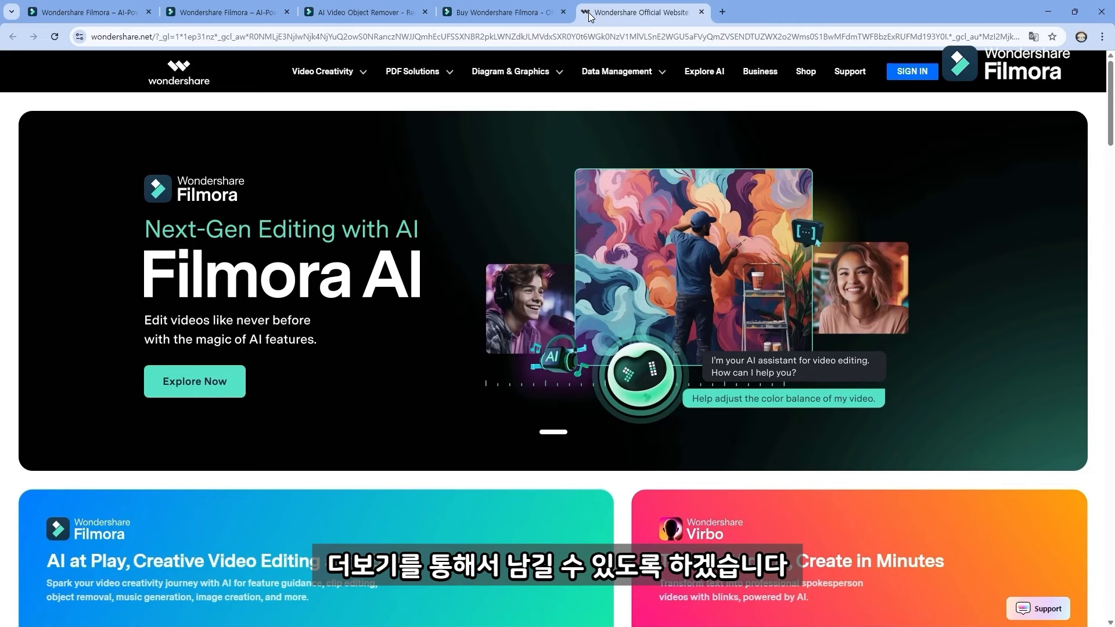
{"action": "scroll", "coordinate": [555, 228], "scroll_direction": "down", "scroll_amount": 6}
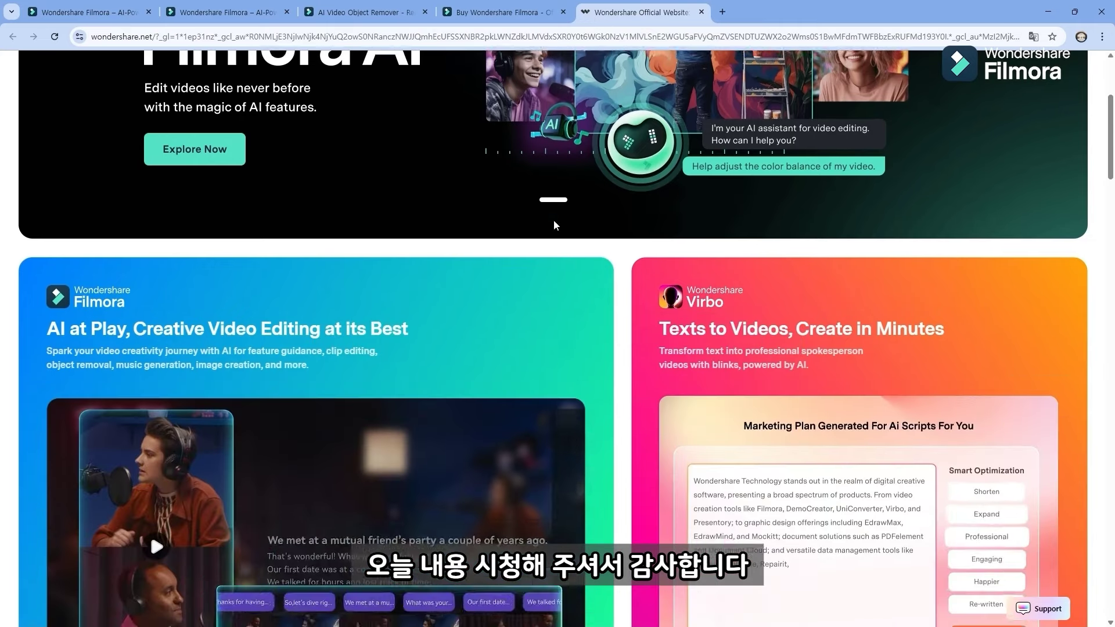